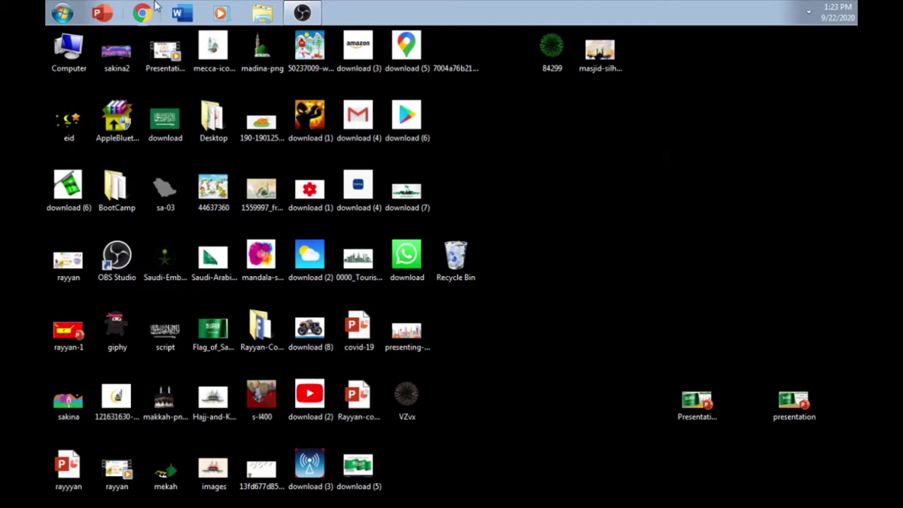
Step: Launch PowerPoint from its taskbar icon
{"action": "left_click", "coordinate": [102, 13]}
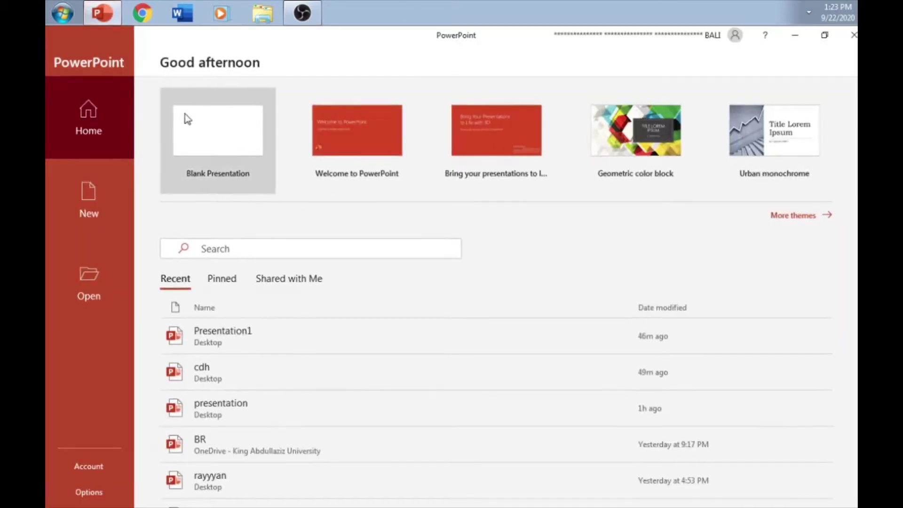
Step: Start a blank presentation and delete its title and subtitle placeholders
{"action": "left_click", "coordinate": [187, 119]}
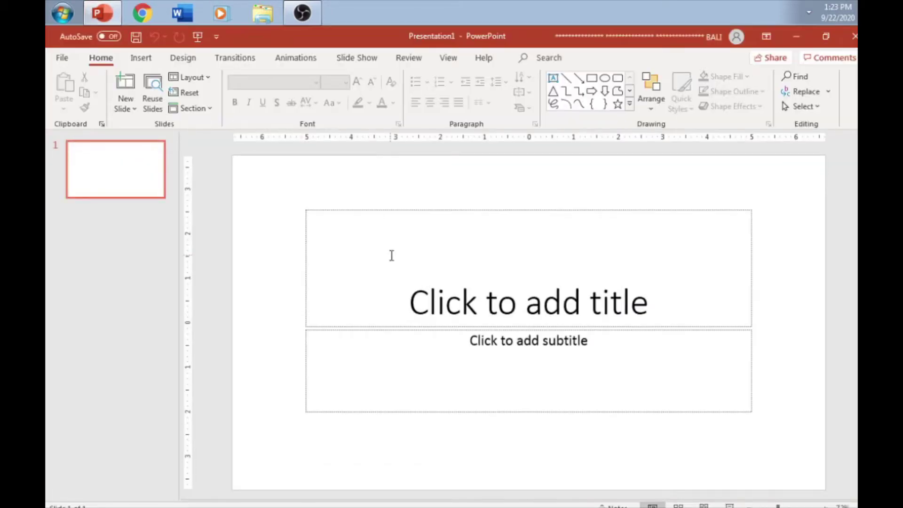
{"action": "key", "text": "ctrl+a"}
{"action": "key", "text": "Delete"}
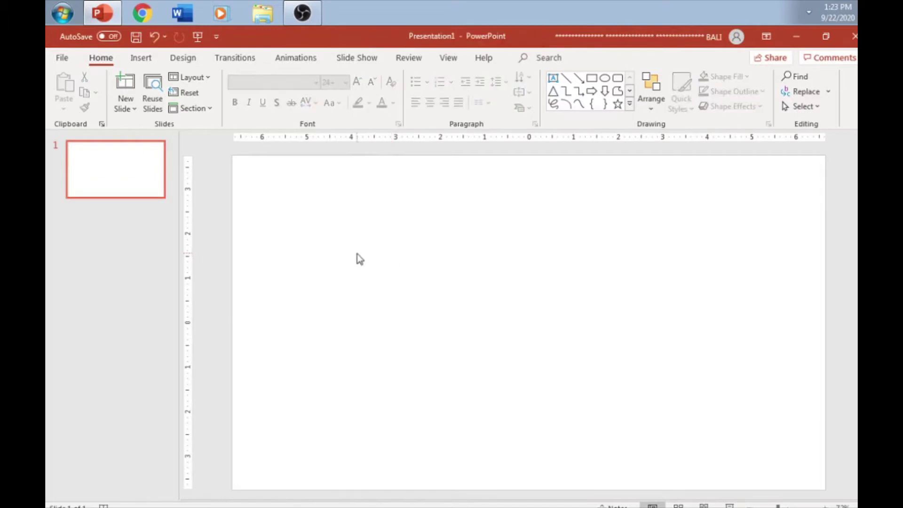
Step: Draw a yellow 1.57" × 13.33" rectangle across the bottom of the slide
{"action": "left_click", "coordinate": [141, 57]}
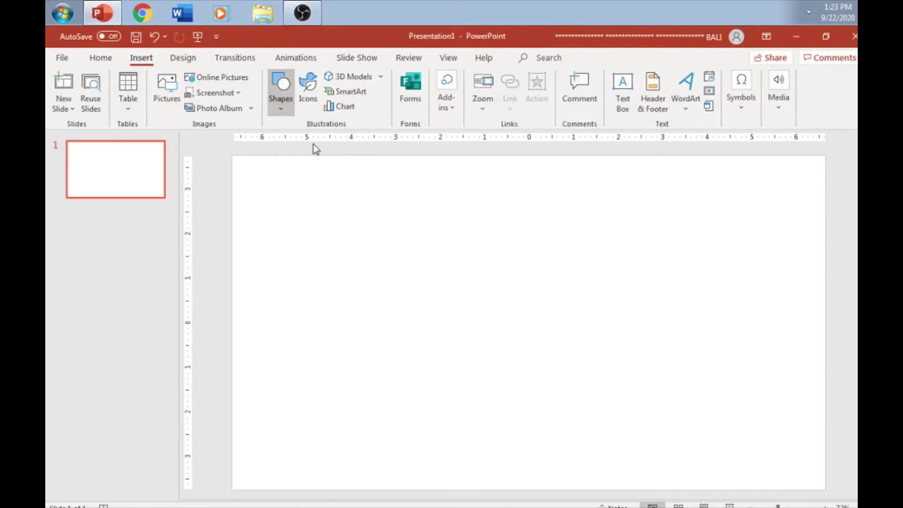
{"action": "left_click_drag", "start_coordinate": [231, 418], "coordinate": [825, 488]}
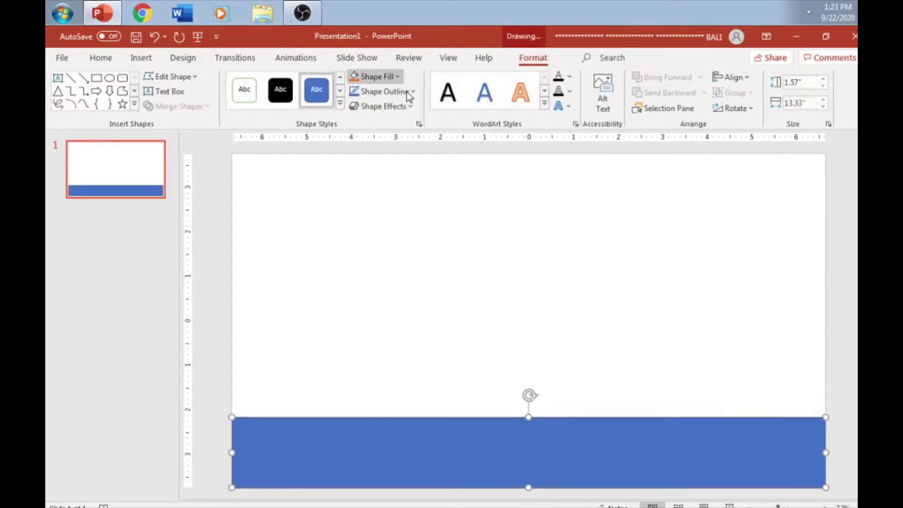
{"action": "left_click", "coordinate": [510, 200]}
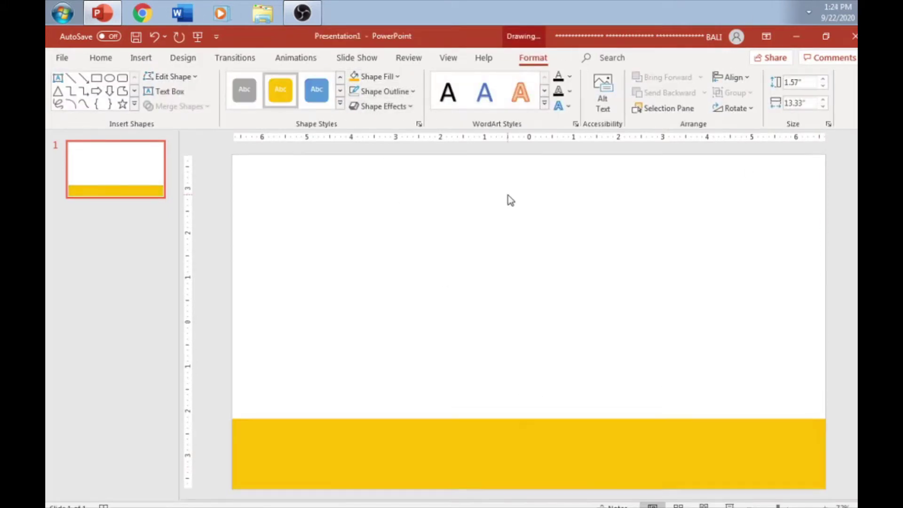
Step: Insert the city skyline picture and place it at the lower right, above the yellow band
{"action": "left_click", "coordinate": [142, 57]}
{"action": "left_click", "coordinate": [167, 90]}
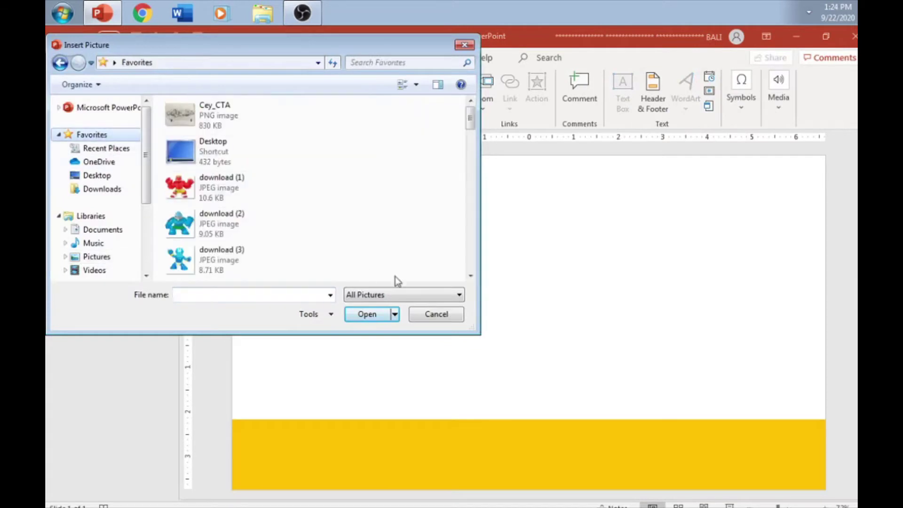
{"action": "left_click", "coordinate": [96, 175]}
{"action": "scroll", "coordinate": [459, 270], "scroll_direction": "down", "scroll_amount": 3}
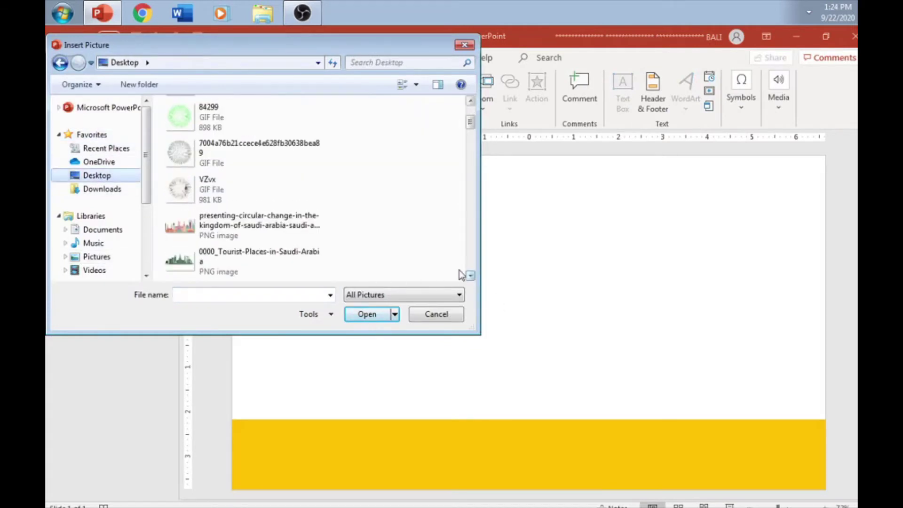
{"action": "double_click", "coordinate": [234, 225]}
{"action": "left_click_drag", "start_coordinate": [530, 337], "coordinate": [667, 363]}
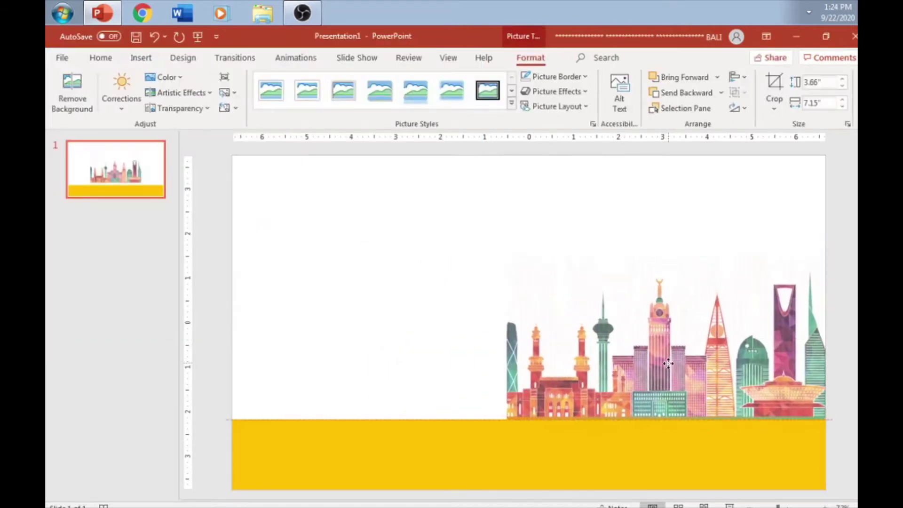
Step: Insert a fireworks picture, shrink it to about 1.9" × 2", and place it top-right
{"action": "left_click", "coordinate": [141, 57]}
{"action": "left_click", "coordinate": [166, 89]}
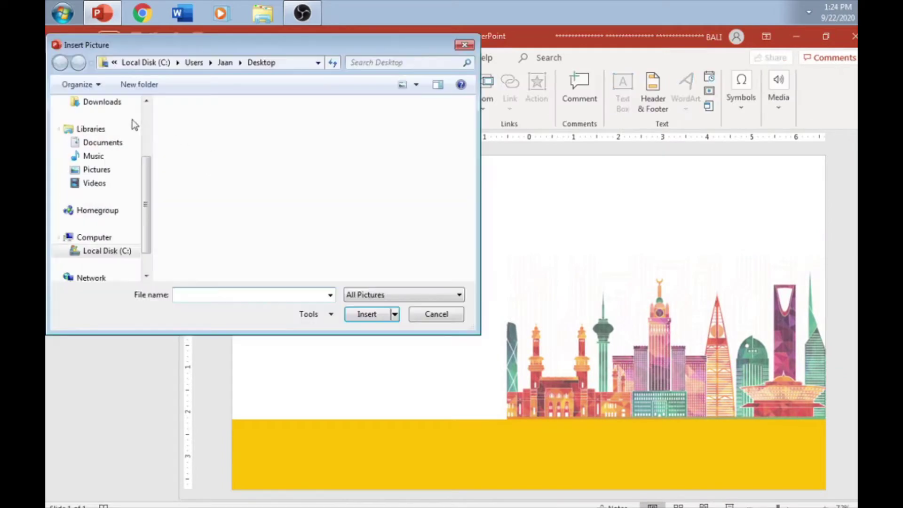
{"action": "double_click", "coordinate": [419, 201]}
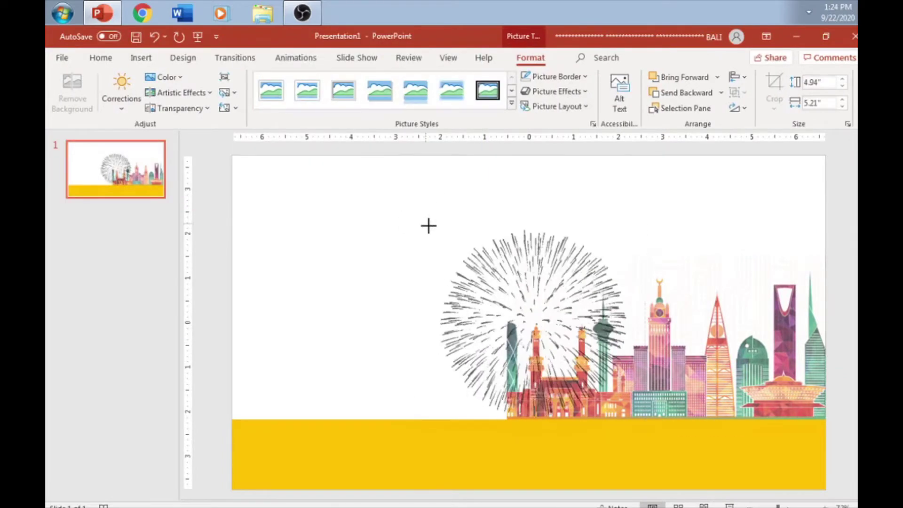
{"action": "left_click_drag", "start_coordinate": [428, 226], "coordinate": [483, 280]}
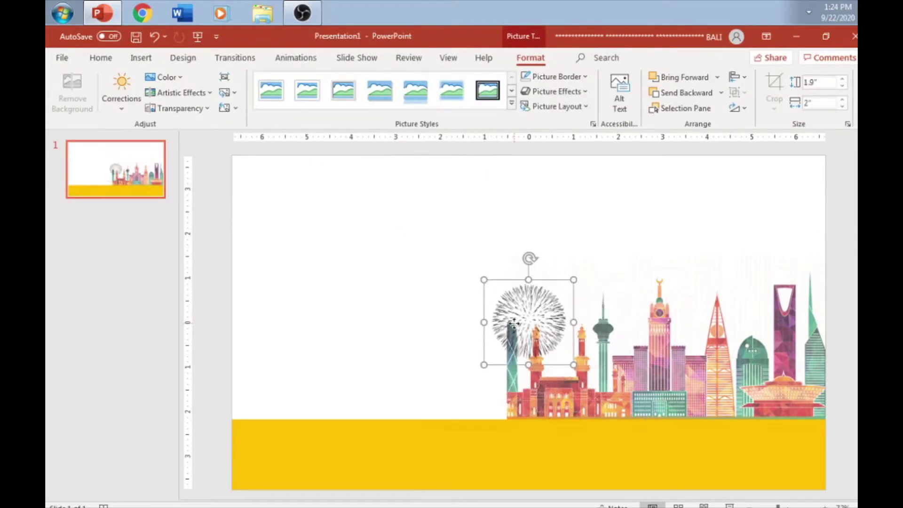
{"action": "left_click_drag", "start_coordinate": [512, 322], "coordinate": [723, 215]}
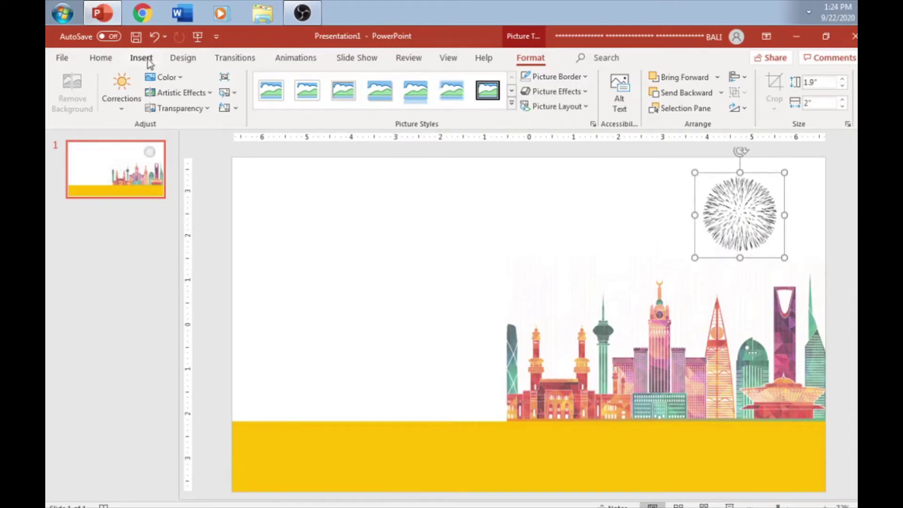
Step: Animate the fireworks with Appear, starting With Previous, over 2 seconds
{"action": "left_click", "coordinate": [183, 57]}
{"action": "left_click", "coordinate": [534, 59]}
{"action": "left_click", "coordinate": [282, 61]}
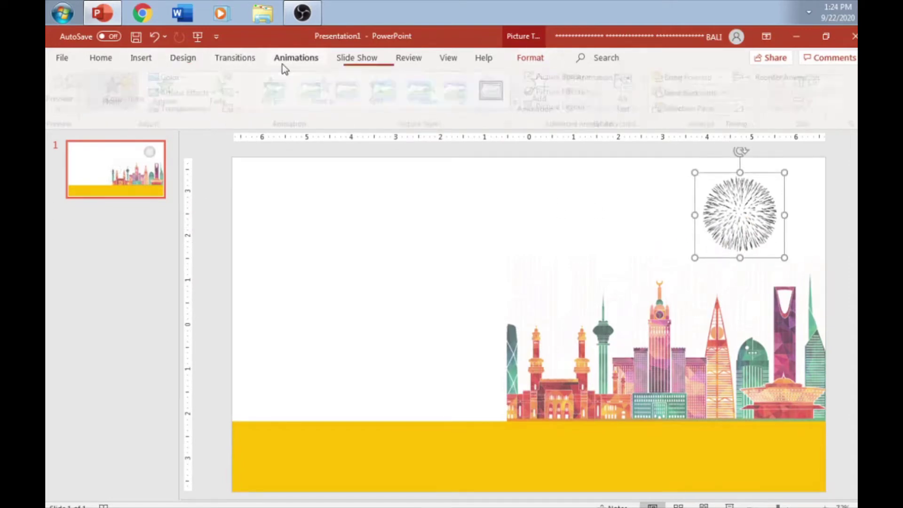
{"action": "left_click", "coordinate": [170, 89]}
{"action": "left_click", "coordinate": [750, 78]}
{"action": "left_click", "coordinate": [741, 105]}
{"action": "left_click", "coordinate": [744, 90]}
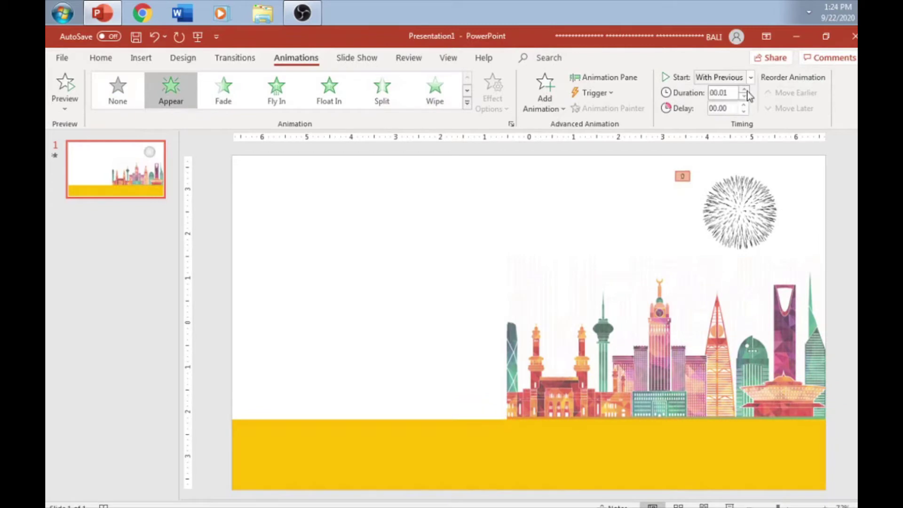
{"action": "key", "text": "BackSpace"}
{"action": "key", "text": "Return"}
Step: Insert green fireworks picture 84299, shrink it, and move it to the top beside the grey one
{"action": "left_click", "coordinate": [141, 57]}
{"action": "left_click", "coordinate": [167, 90]}
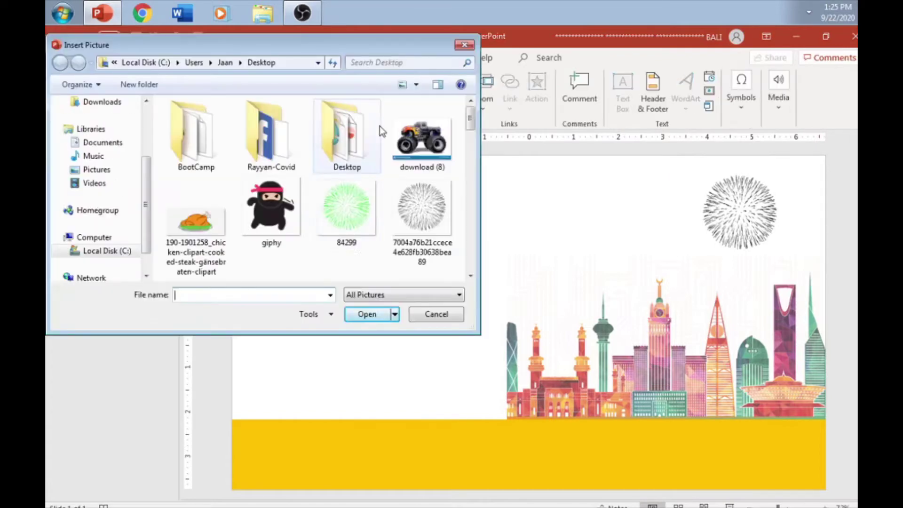
{"action": "left_click", "coordinate": [354, 238]}
{"action": "double_click", "coordinate": [354, 238]}
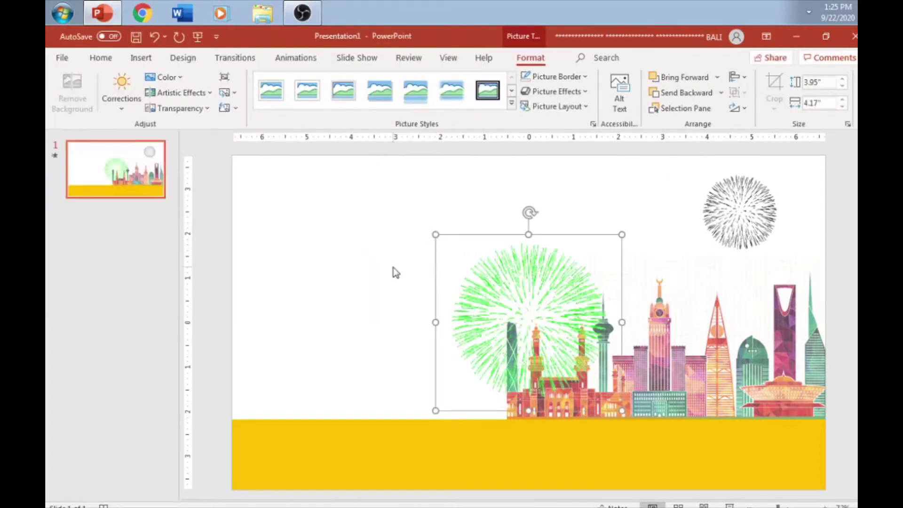
{"action": "left_click_drag", "start_coordinate": [435, 235], "coordinate": [507, 305]}
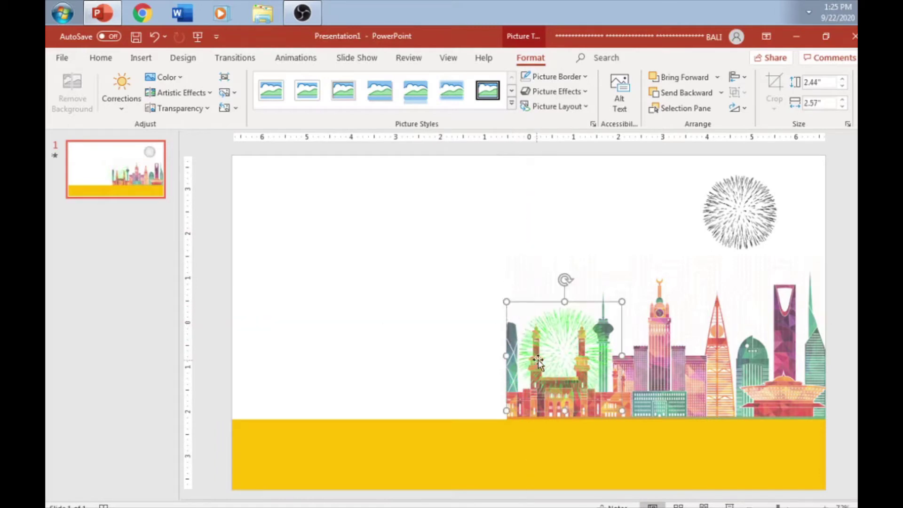
{"action": "mouse_move", "coordinate": [534, 357]}
{"action": "left_mouse_down"}
{"action": "mouse_move", "coordinate": [575, 203]}
{"action": "mouse_move", "coordinate": [582, 214]}
{"action": "left_mouse_up"}
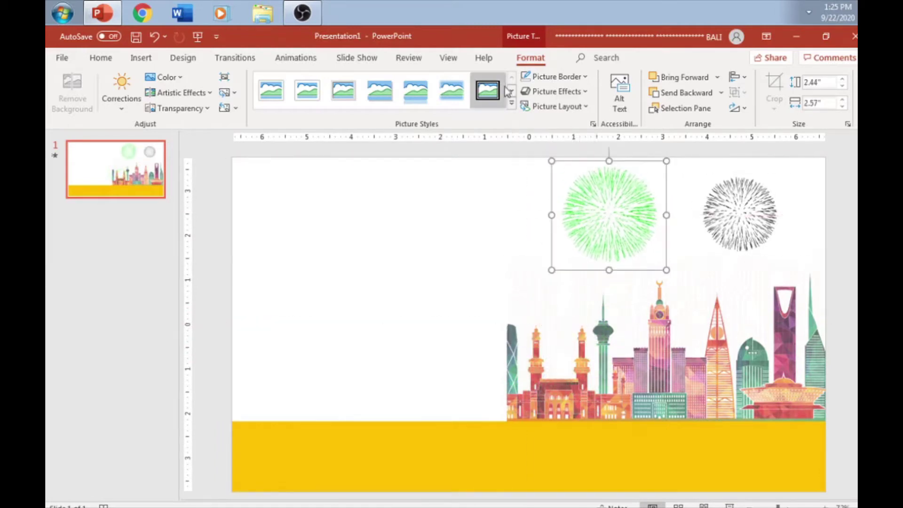
Step: Animate the green fireworks with Appear, After Previous, over 2.00 seconds, adjusting the grey one's start
{"action": "left_click", "coordinate": [311, 59]}
{"action": "left_click", "coordinate": [170, 89]}
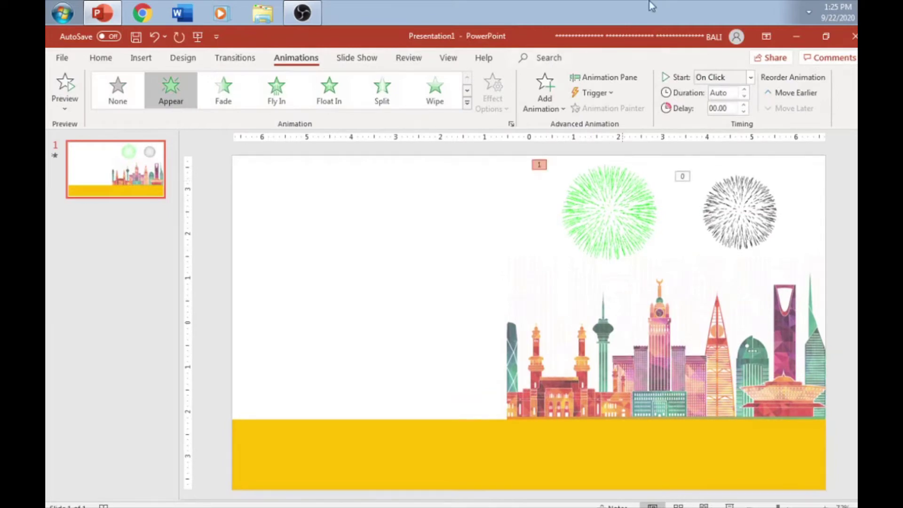
{"action": "left_click", "coordinate": [750, 77]}
{"action": "left_click", "coordinate": [707, 117]}
{"action": "left_click", "coordinate": [731, 191]}
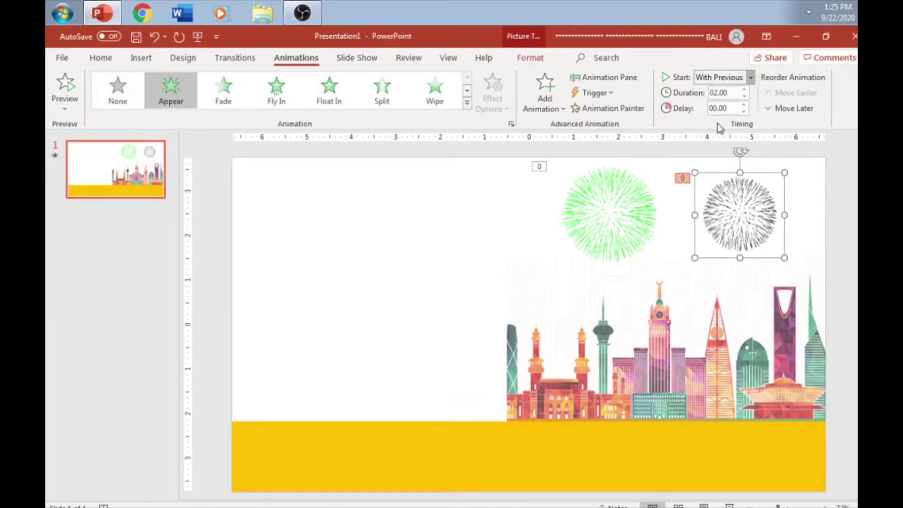
{"action": "left_click", "coordinate": [724, 120]}
{"action": "left_click", "coordinate": [598, 228]}
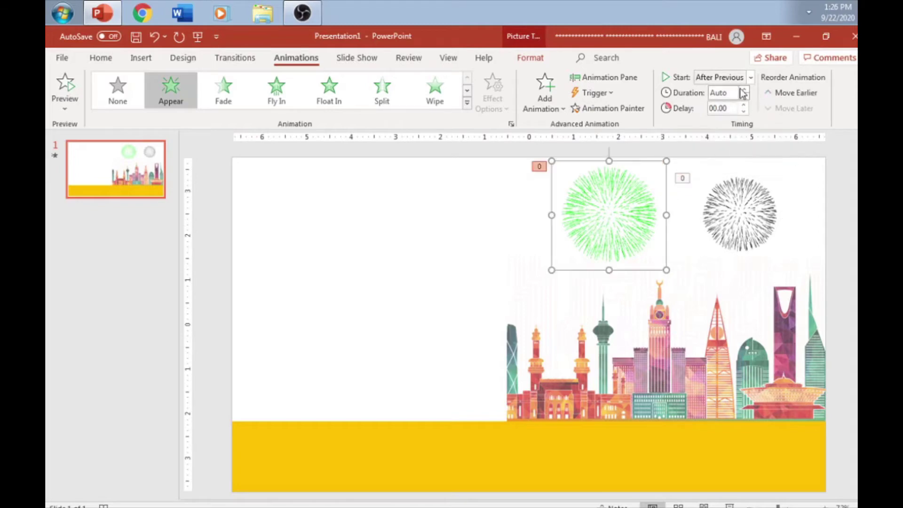
{"action": "left_click", "coordinate": [743, 91]}
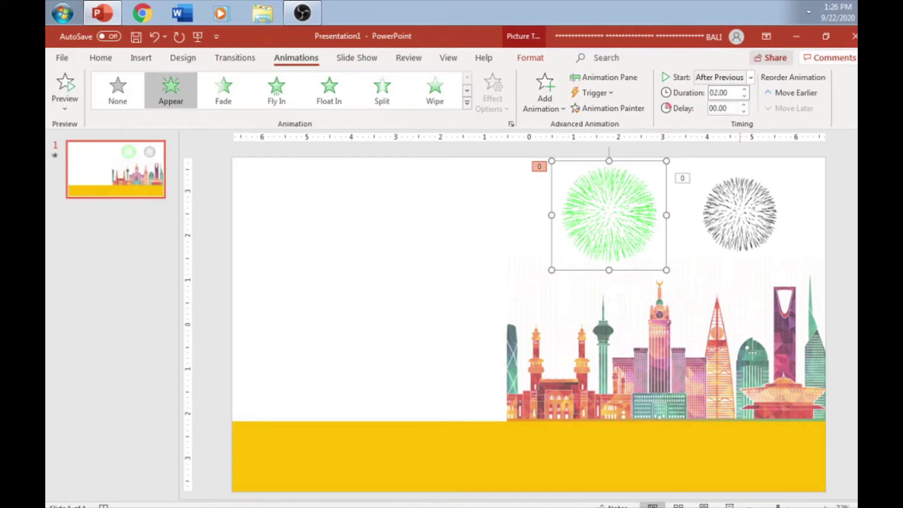
{"action": "left_click", "coordinate": [845, 215]}
{"action": "left_click", "coordinate": [141, 58]}
{"action": "left_click", "coordinate": [123, 89]}
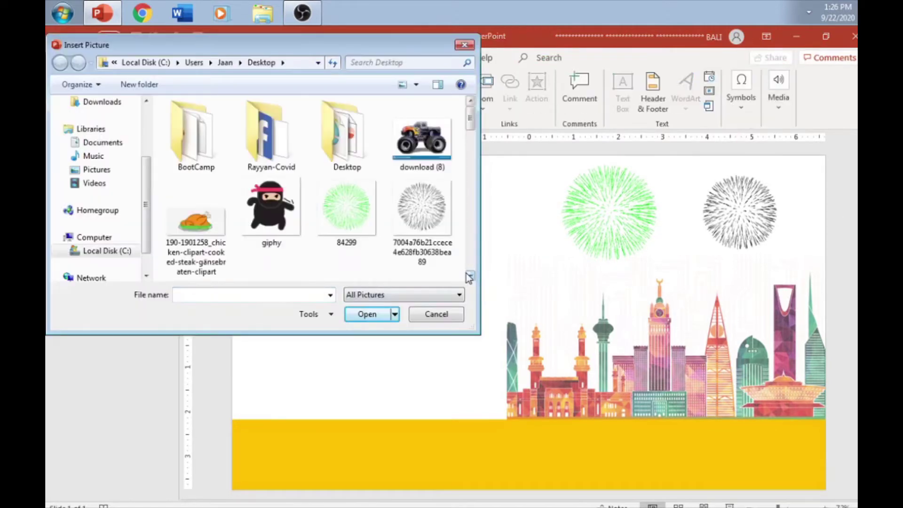
Step: Insert a third fireworks picture, shrink it, and place it above the skyline's right towers
{"action": "left_click", "coordinate": [469, 277]}
{"action": "double_click", "coordinate": [422, 118]}
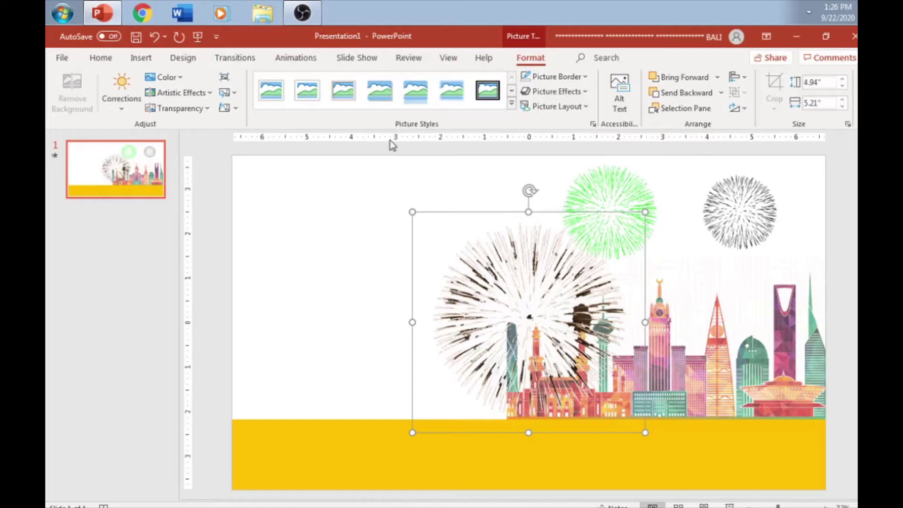
{"action": "left_click", "coordinate": [408, 213]}
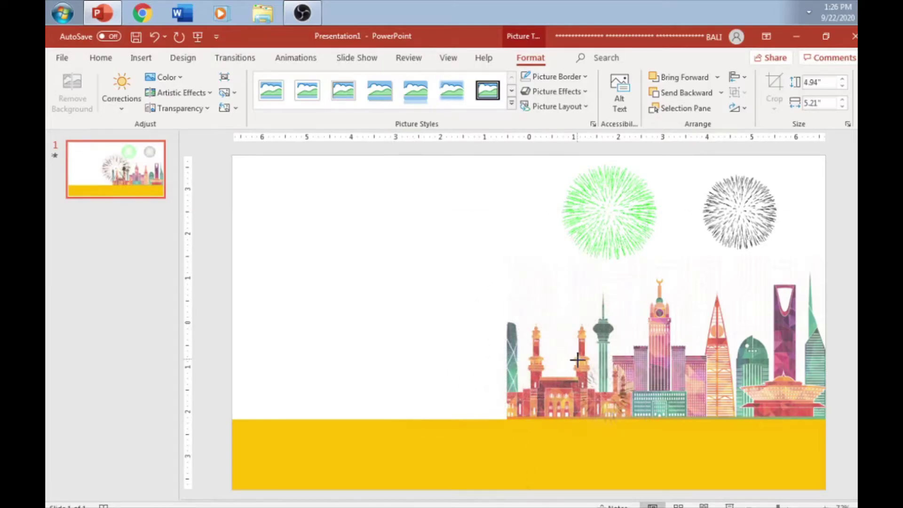
{"action": "left_click_drag", "start_coordinate": [577, 360], "coordinate": [746, 280]}
Step: Give the small firework an Appear animation, After Previous, lasting 2.00 seconds
{"action": "left_click", "coordinate": [295, 58]}
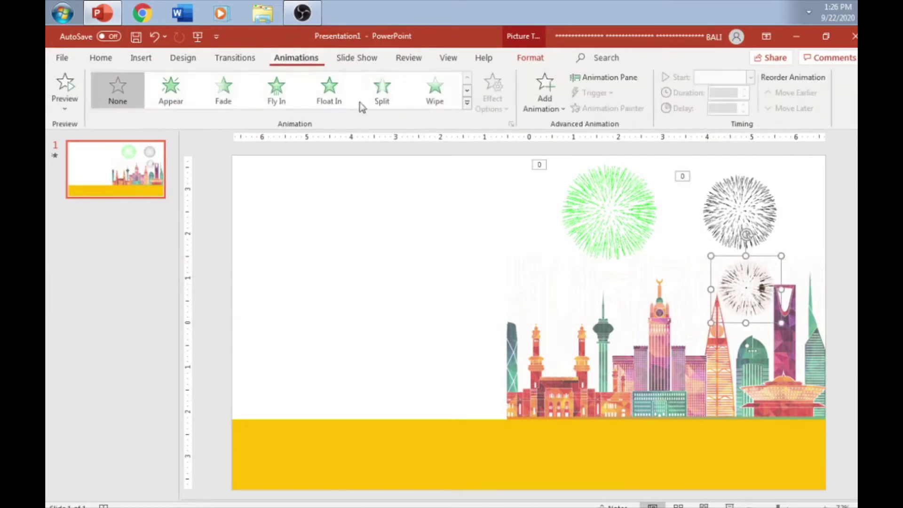
{"action": "left_click", "coordinate": [223, 89]}
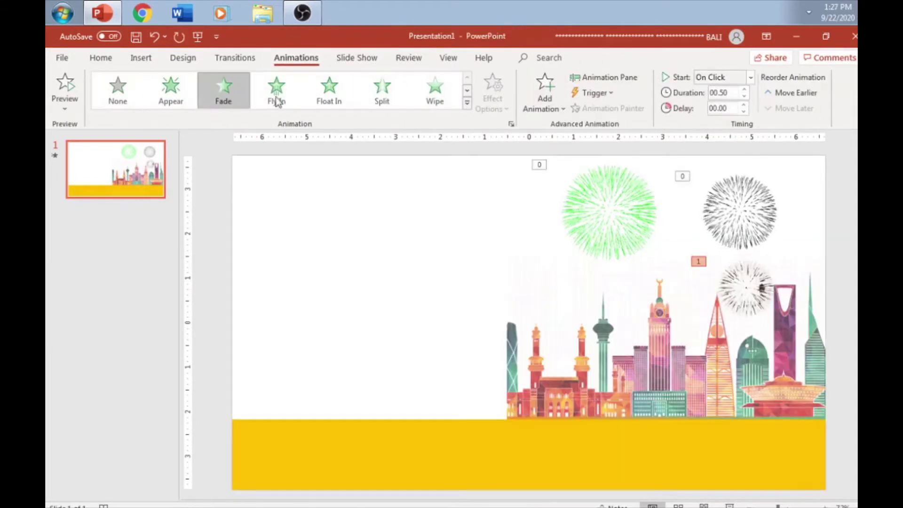
{"action": "key", "text": "ctrl+z"}
{"action": "left_click", "coordinate": [150, 86]}
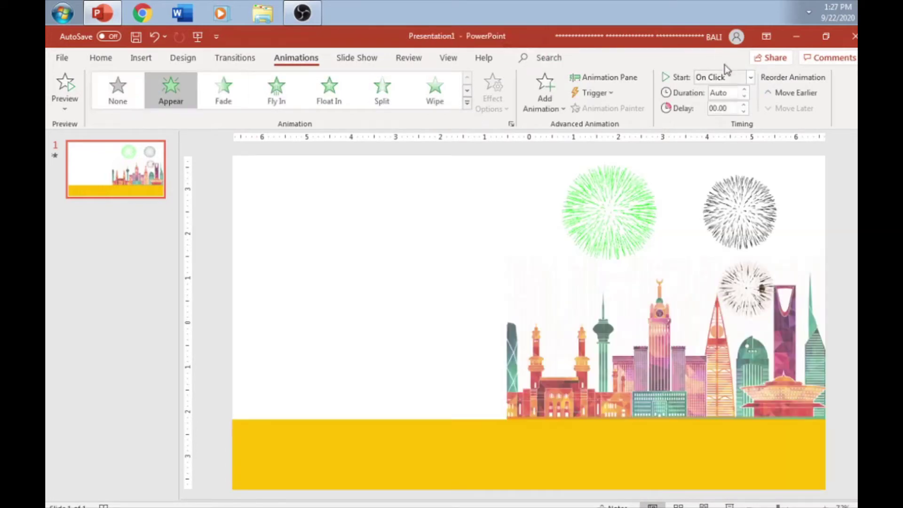
{"action": "left_click", "coordinate": [743, 90]}
{"action": "type", "text": "02"}
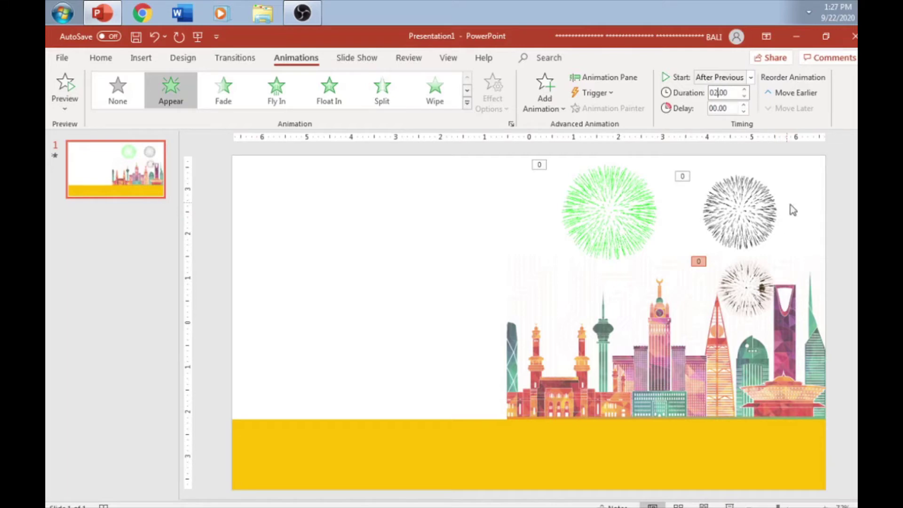
{"action": "left_click", "coordinate": [415, 232]}
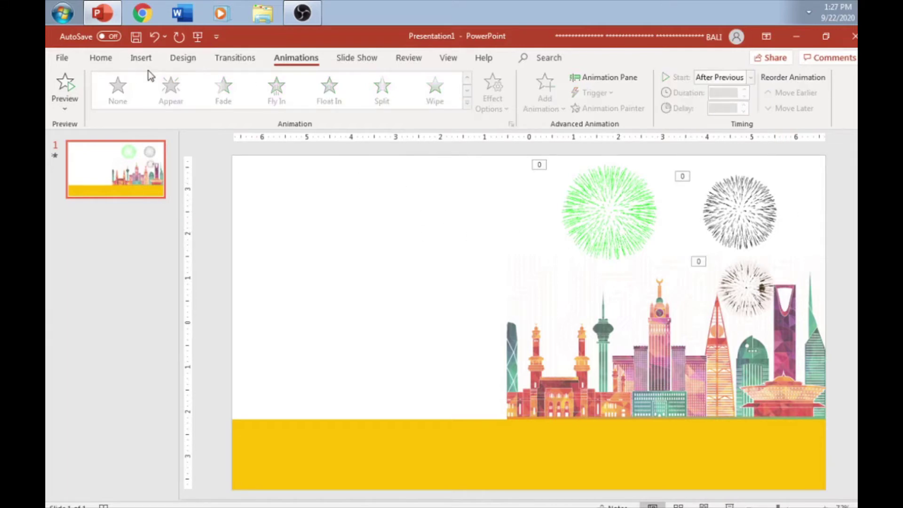
Step: Back out of the Insert Picture dialog without inserting anything
{"action": "left_click", "coordinate": [141, 57]}
{"action": "left_click", "coordinate": [166, 92]}
{"action": "scroll", "coordinate": [470, 275], "scroll_direction": "down", "scroll_amount": 3}
{"action": "scroll", "coordinate": [470, 275], "scroll_direction": "down", "scroll_amount": 3}
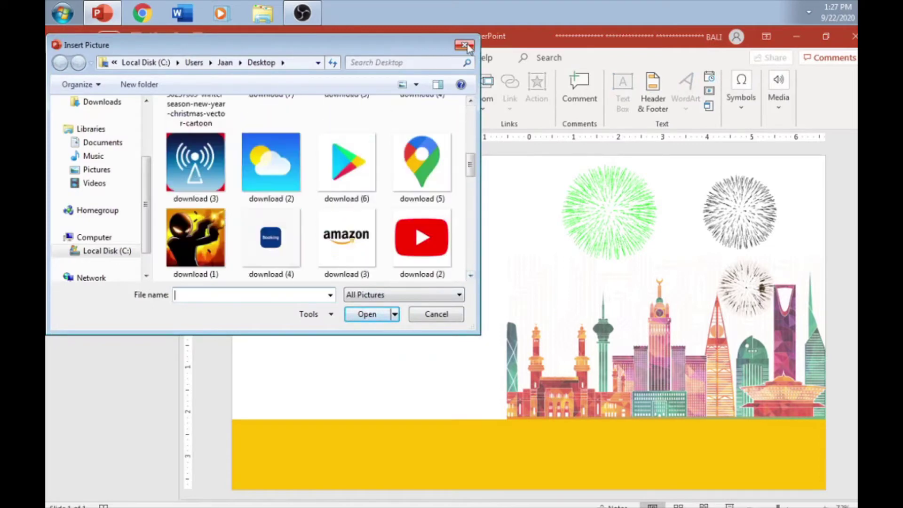
{"action": "left_click", "coordinate": [466, 46]}
Step: Duplicate the small firework, shrink the copy, and place it above the skyline's middle
{"action": "left_click", "coordinate": [738, 268]}
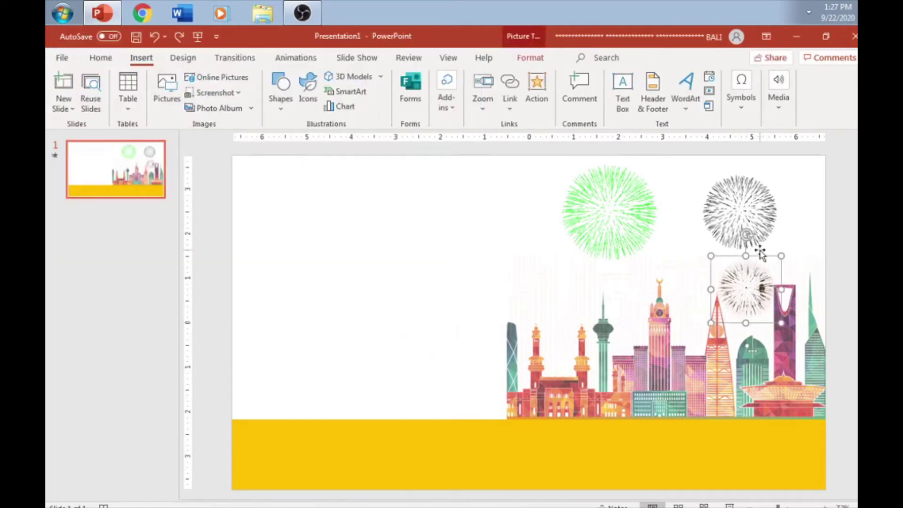
{"action": "key", "text": "Right"}
{"action": "key", "text": "Right"}
{"action": "key", "text": "Down"}
{"action": "key", "text": "Down"}
{"action": "left_click_drag", "start_coordinate": [737, 291], "coordinate": [550, 279]}
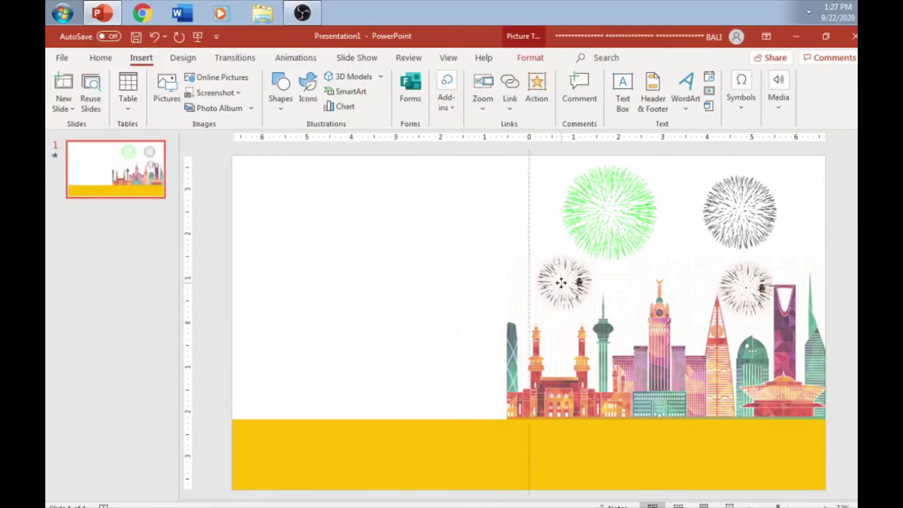
{"action": "left_click_drag", "start_coordinate": [528, 245], "coordinate": [554, 267]}
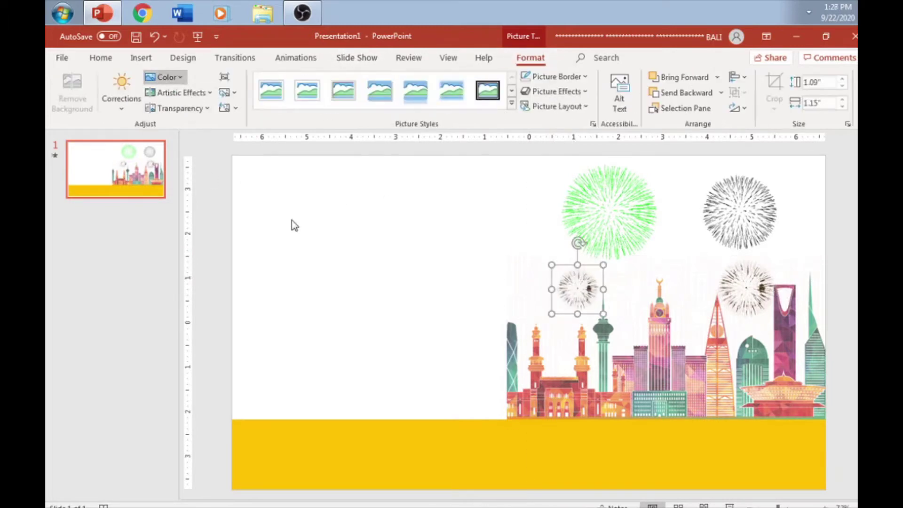
{"action": "mouse_move", "coordinate": [571, 287]}
{"action": "left_mouse_down"}
{"action": "mouse_move", "coordinate": [617, 285]}
{"action": "mouse_move", "coordinate": [620, 295]}
{"action": "left_mouse_up"}
{"action": "left_click", "coordinate": [295, 57]}
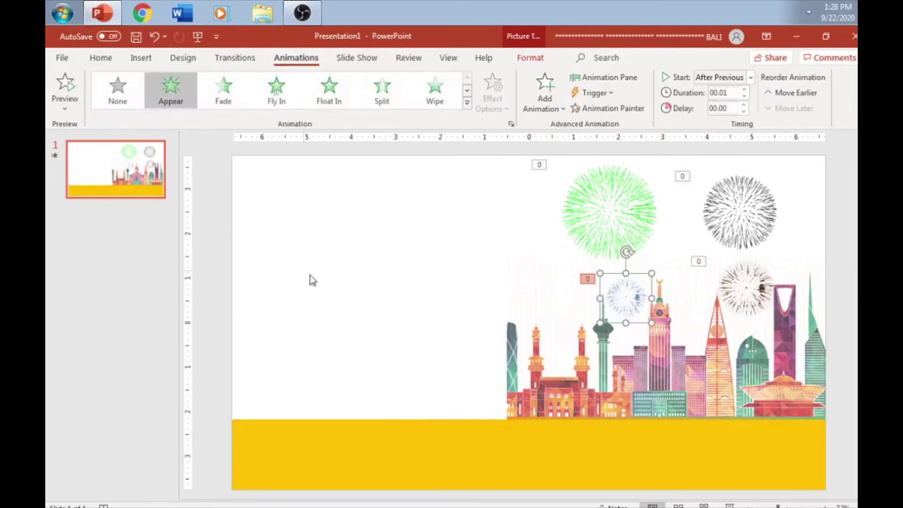
{"action": "left_click", "coordinate": [341, 278]}
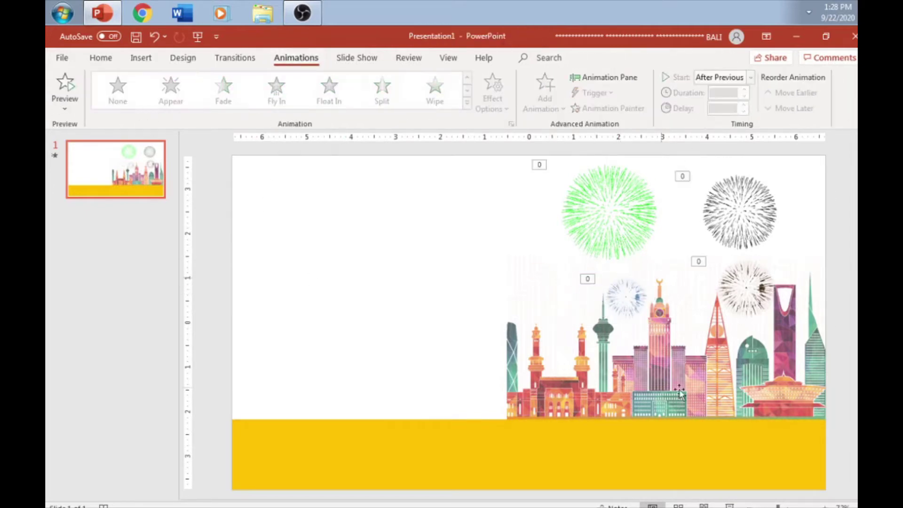
Step: Add a text box on the yellow band reading 'Happy Saudi National day'
{"action": "left_click", "coordinate": [141, 58]}
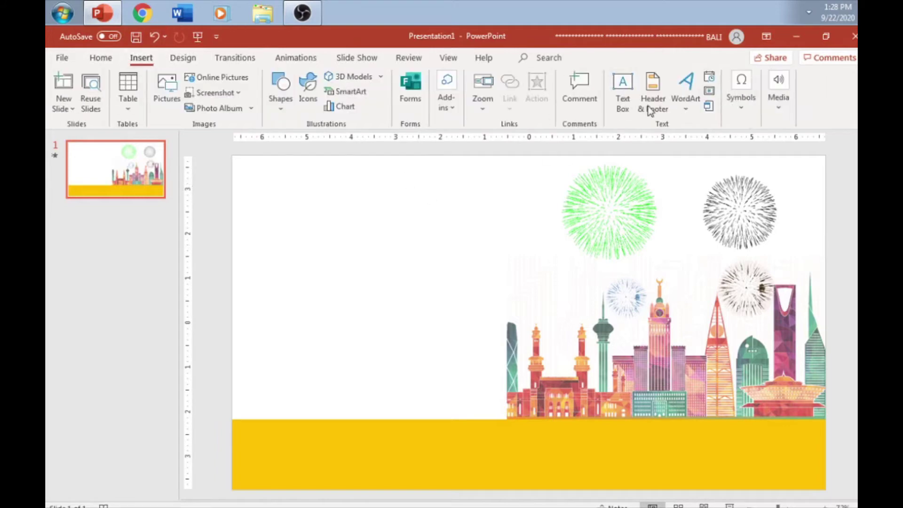
{"action": "left_click", "coordinate": [622, 91]}
{"action": "left_click_drag", "start_coordinate": [580, 454], "coordinate": [754, 473]}
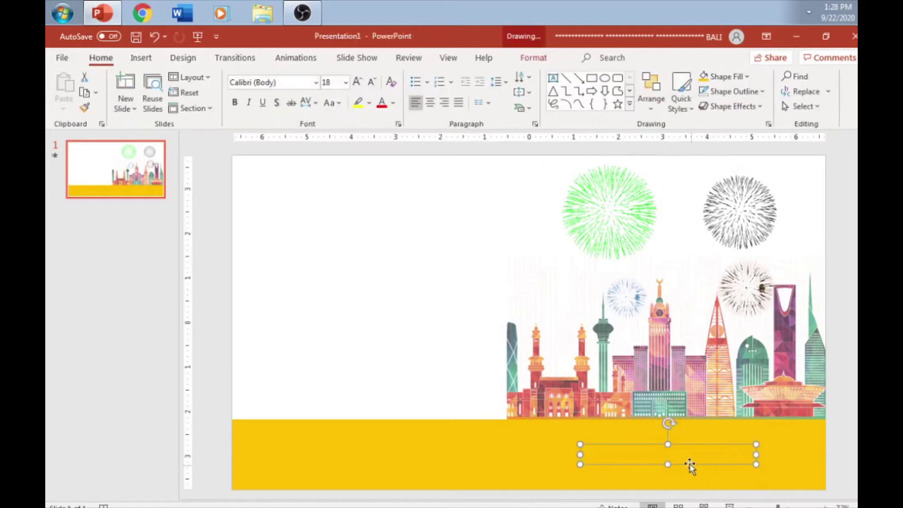
{"action": "type", "text": "Sa"}
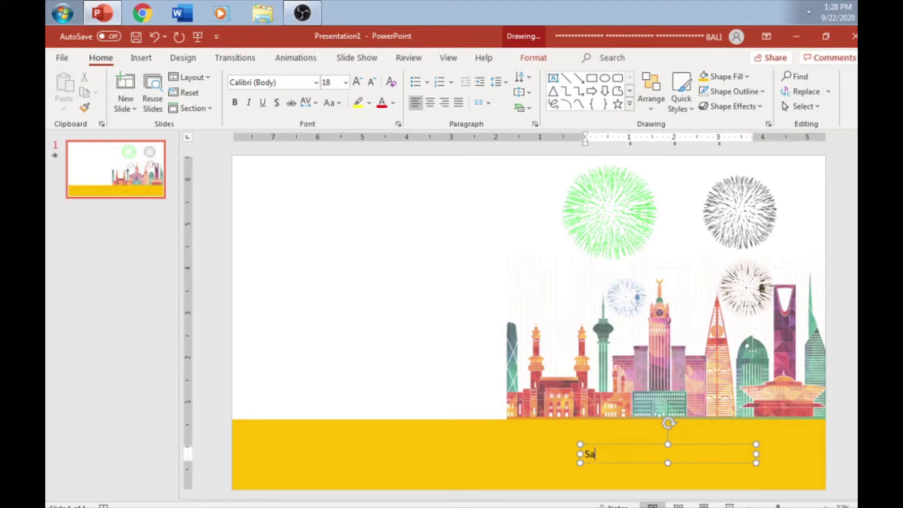
{"action": "type", "text": "udi National day"}
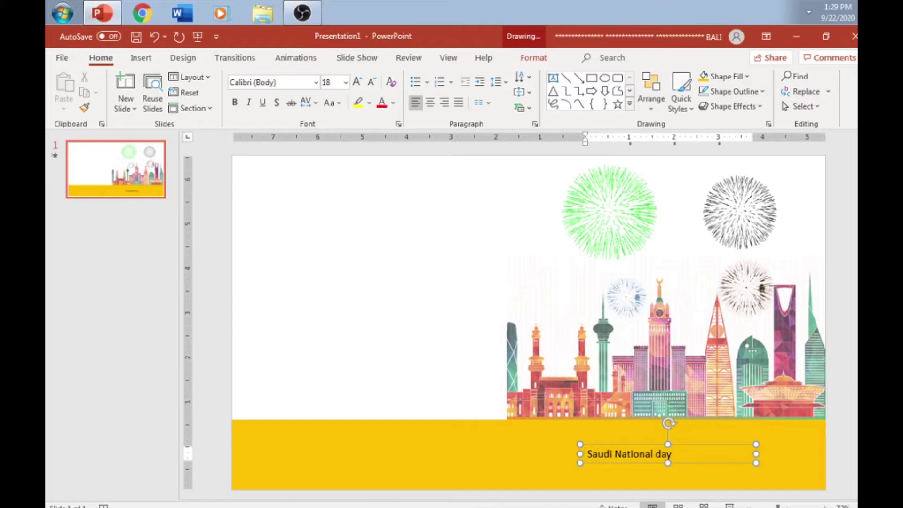
{"action": "type", "text": "Ha"}
{"action": "type", "text": "ppy"}
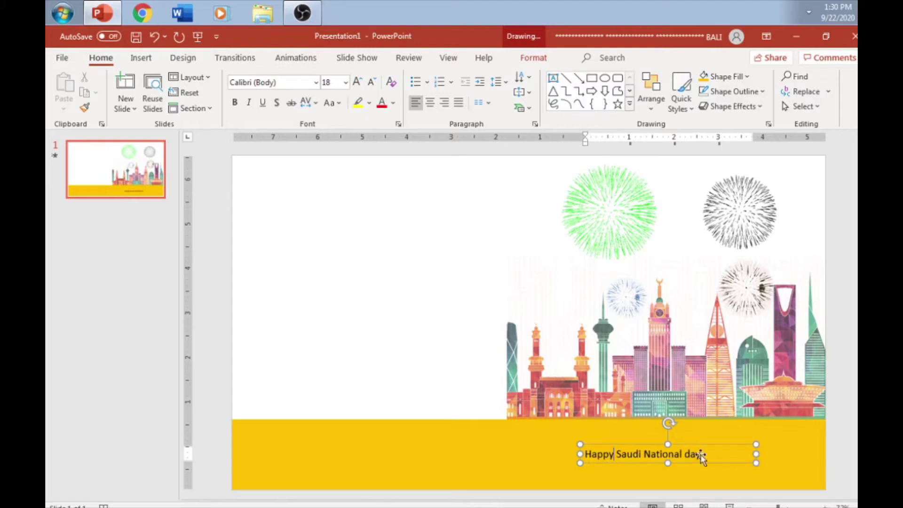
{"action": "left_click_drag", "start_coordinate": [701, 455], "coordinate": [686, 449]}
Step: Colour the greeting's words: 'day' white and 'Saudi National' green
{"action": "left_click", "coordinate": [676, 455]}
{"action": "left_click_drag", "start_coordinate": [676, 456], "coordinate": [635, 460]}
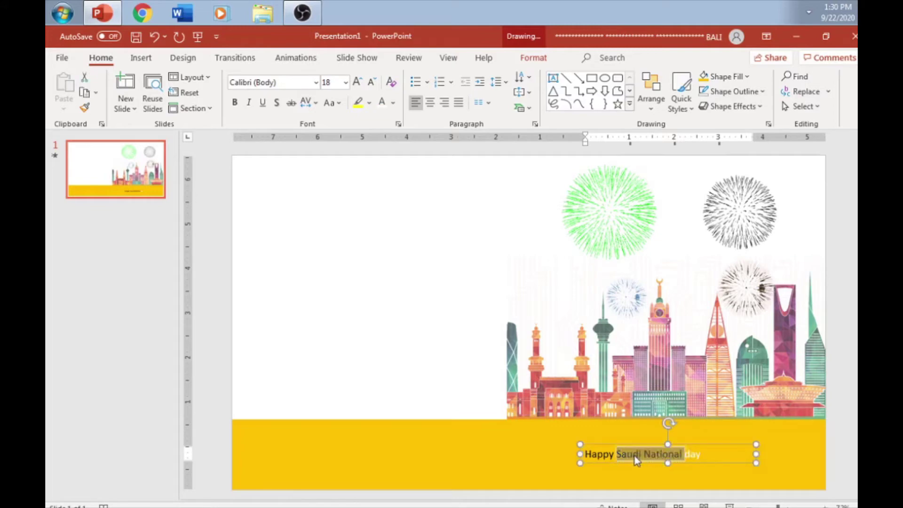
{"action": "left_click", "coordinate": [815, 375]}
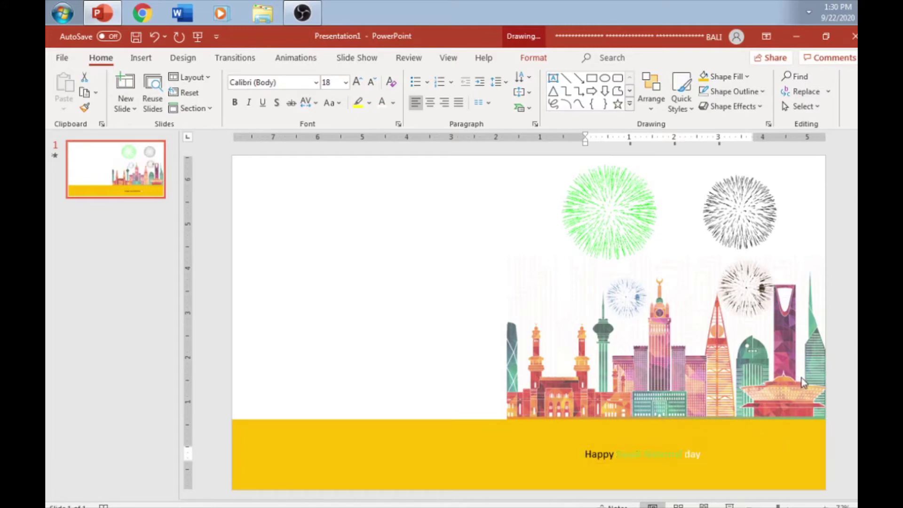
{"action": "left_click_drag", "start_coordinate": [614, 453], "coordinate": [587, 452]}
{"action": "left_click", "coordinate": [704, 433]}
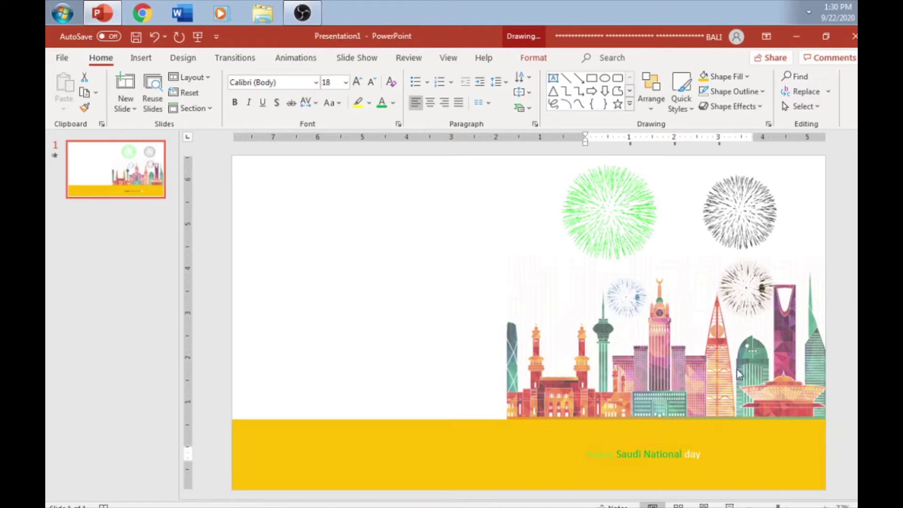
{"action": "key", "text": "ctrl+z"}
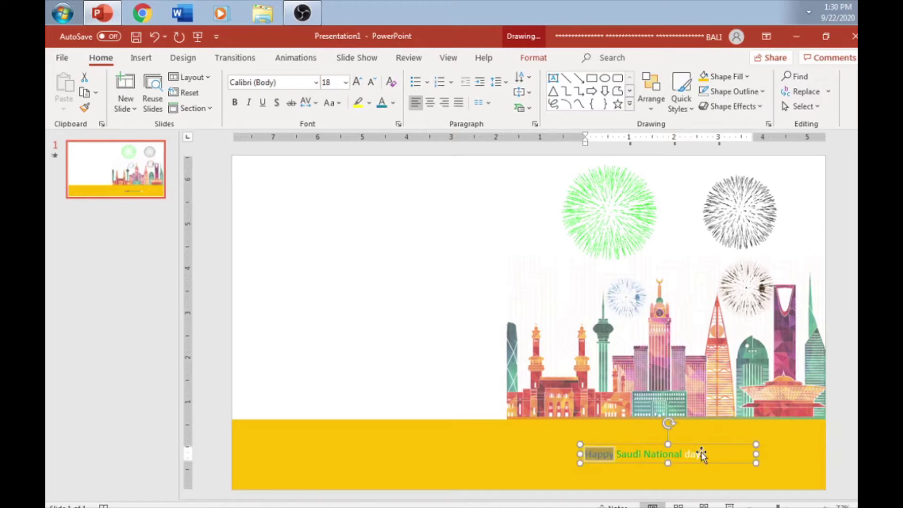
Step: Bend the greeting into a curved WordArt arch and move it toward the band's right end
{"action": "key", "text": "ctrl+a"}
{"action": "left_click", "coordinate": [533, 58]}
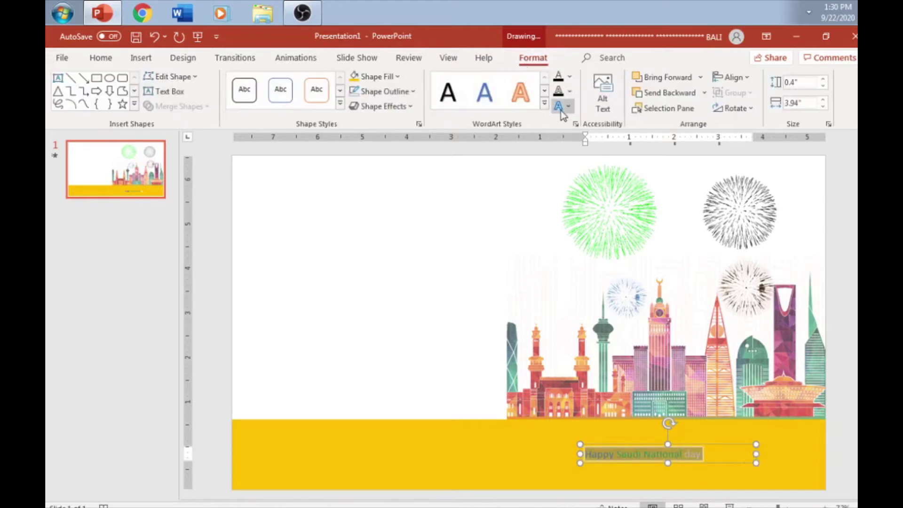
{"action": "left_click", "coordinate": [665, 233]}
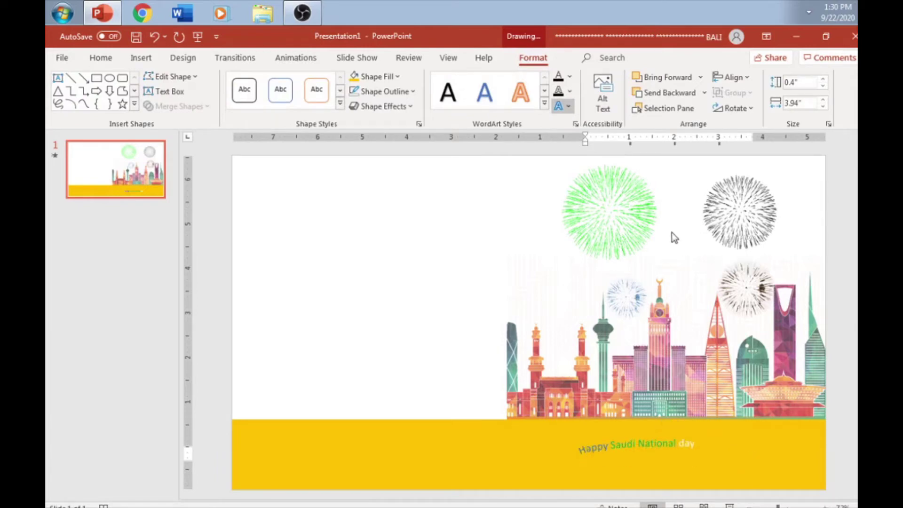
{"action": "left_click", "coordinate": [695, 453]}
{"action": "mouse_move", "coordinate": [695, 452]}
{"action": "left_mouse_down"}
{"action": "mouse_move", "coordinate": [730, 466]}
{"action": "mouse_move", "coordinate": [754, 452]}
{"action": "left_mouse_up"}
{"action": "left_click", "coordinate": [675, 447]}
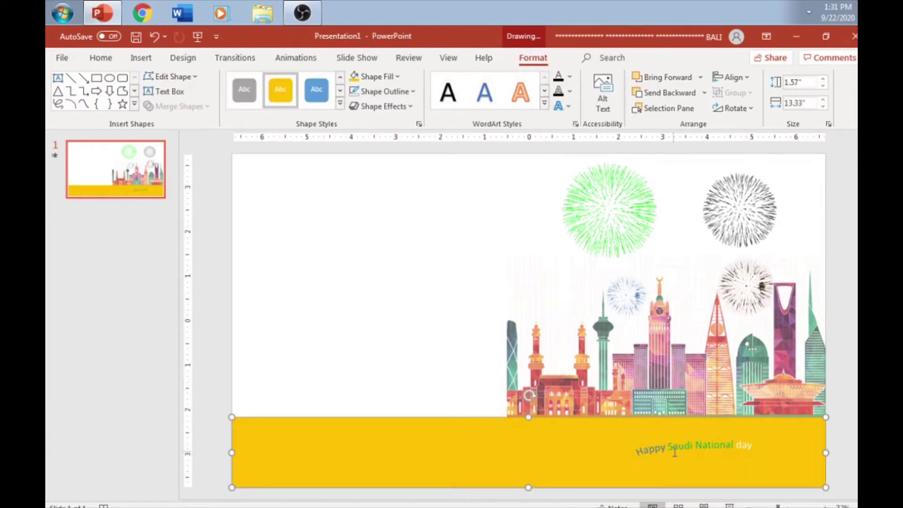
{"action": "left_click", "coordinate": [639, 451]}
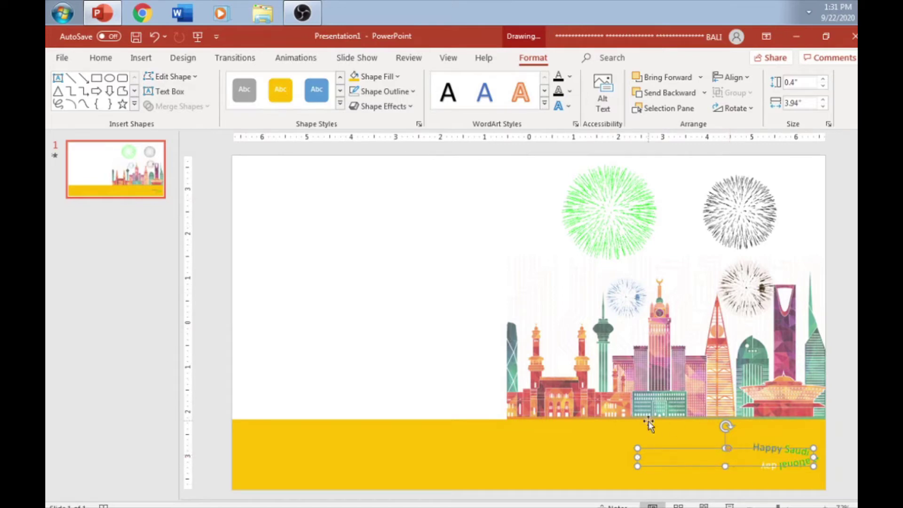
{"action": "key", "text": "ctrl+z"}
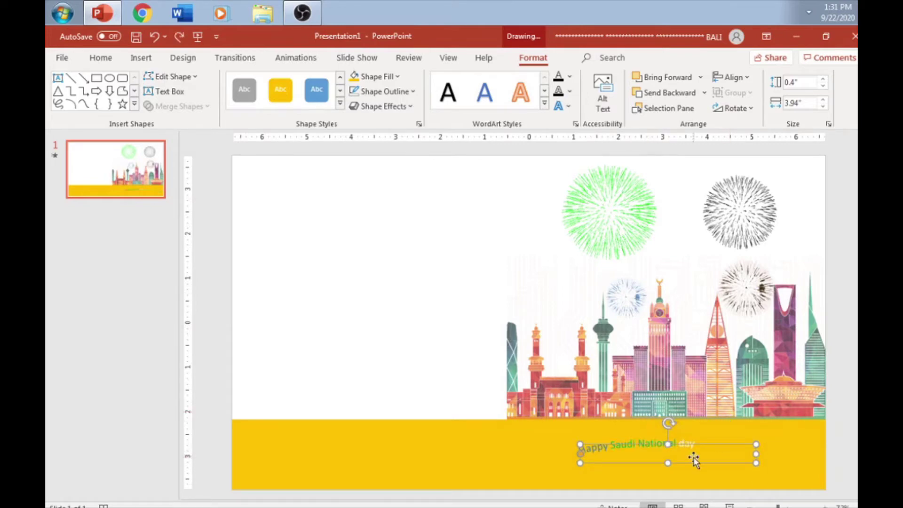
{"action": "left_click_drag", "start_coordinate": [694, 458], "coordinate": [759, 467]}
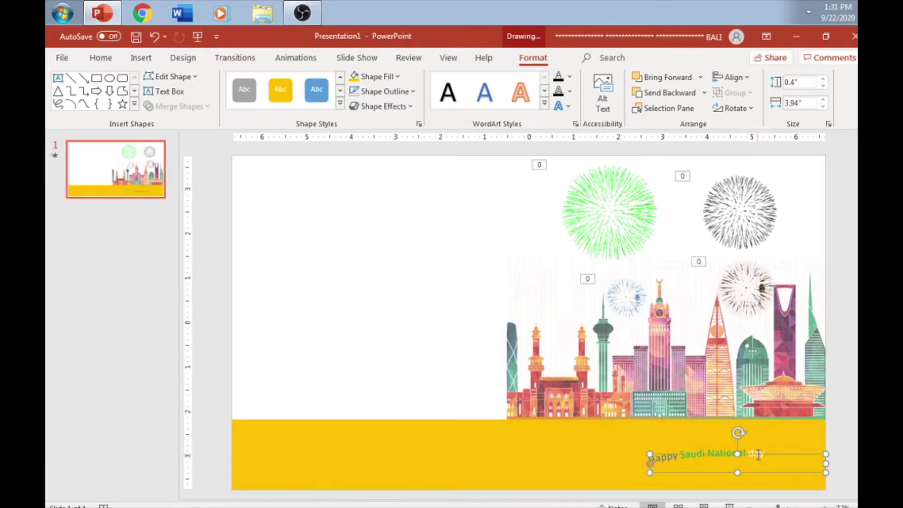
Step: Enlarge the greeting's font to 28 pt and nudge it into place
{"action": "left_click", "coordinate": [141, 57]}
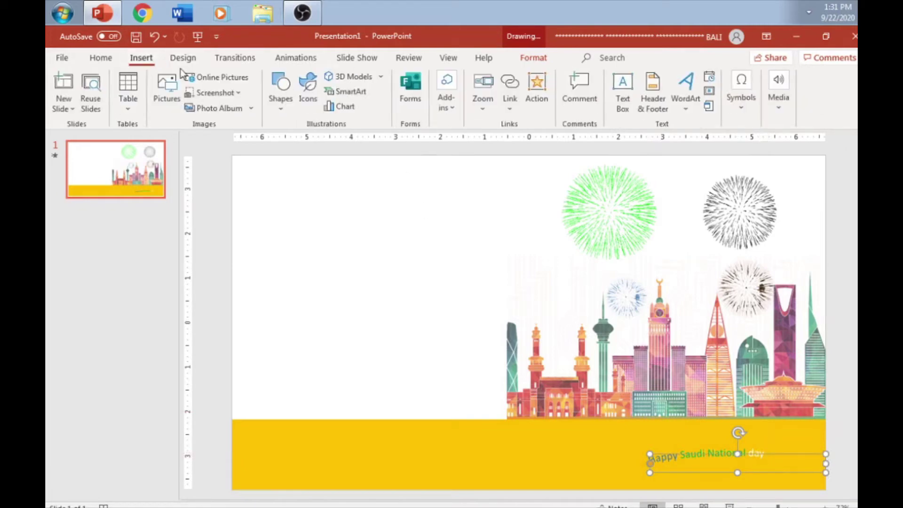
{"action": "left_click", "coordinate": [101, 57]}
{"action": "left_click", "coordinate": [358, 81]}
{"action": "left_click", "coordinate": [357, 81]}
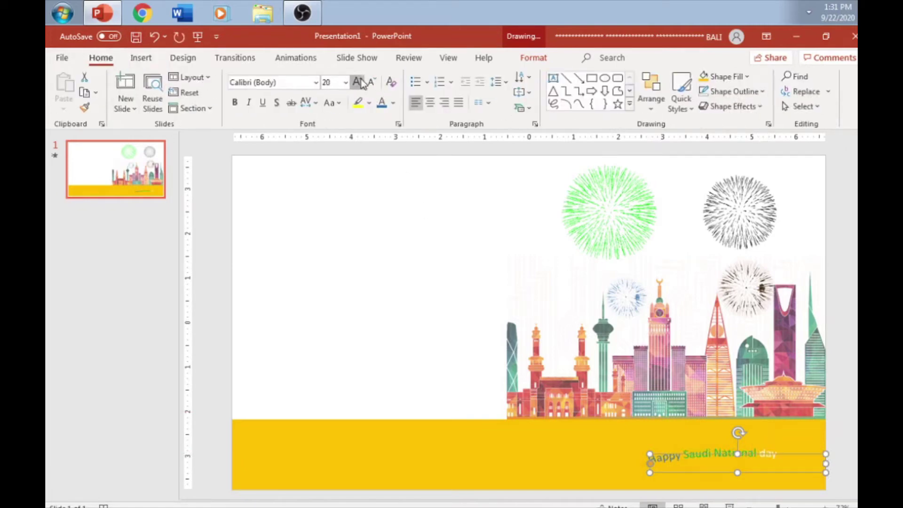
{"action": "left_click", "coordinate": [357, 82]}
{"action": "left_click_drag", "start_coordinate": [728, 461], "coordinate": [717, 466]}
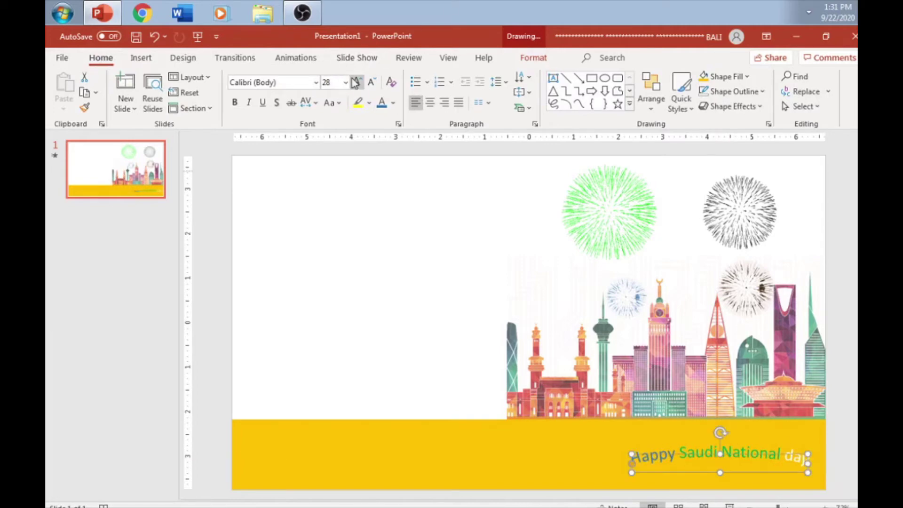
{"action": "left_click", "coordinate": [329, 82]}
{"action": "left_click", "coordinate": [354, 363]}
{"action": "left_click", "coordinate": [467, 458]}
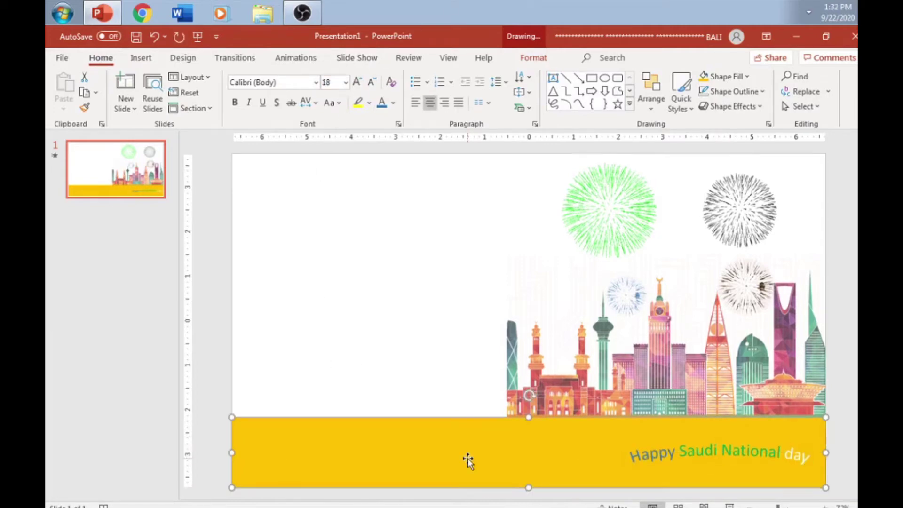
Step: Insert the Kaaba drawing onto the slide's upper left
{"action": "left_click", "coordinate": [141, 58]}
{"action": "left_click", "coordinate": [168, 87]}
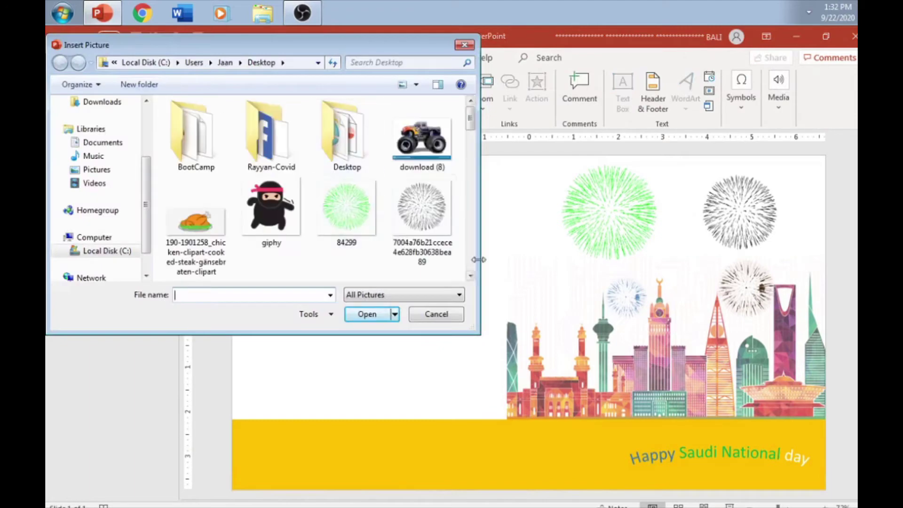
{"action": "left_click", "coordinate": [471, 276]}
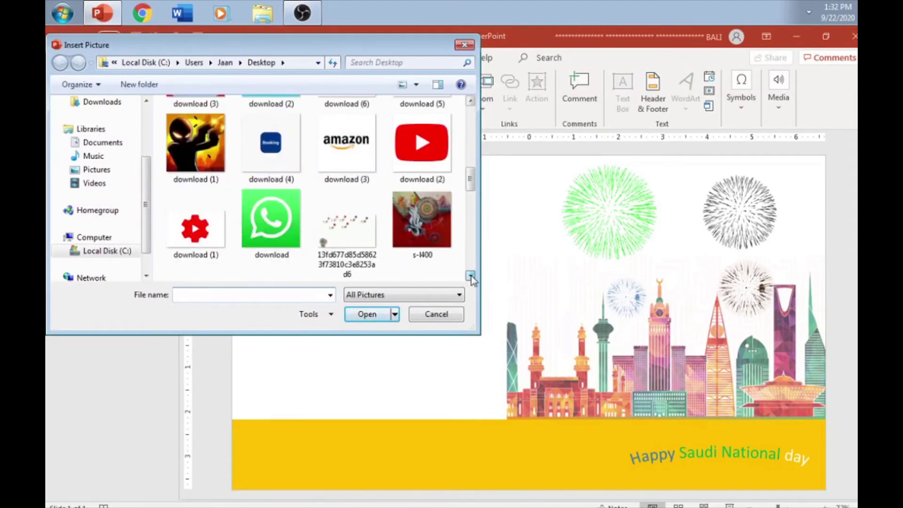
{"action": "left_click", "coordinate": [471, 196]}
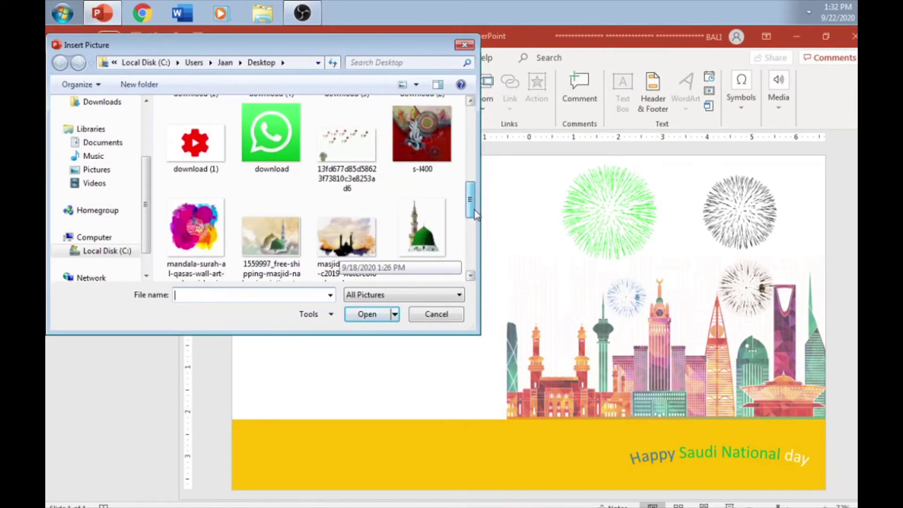
{"action": "scroll", "coordinate": [311, 163], "scroll_direction": "down", "scroll_amount": 5}
{"action": "double_click", "coordinate": [296, 163]}
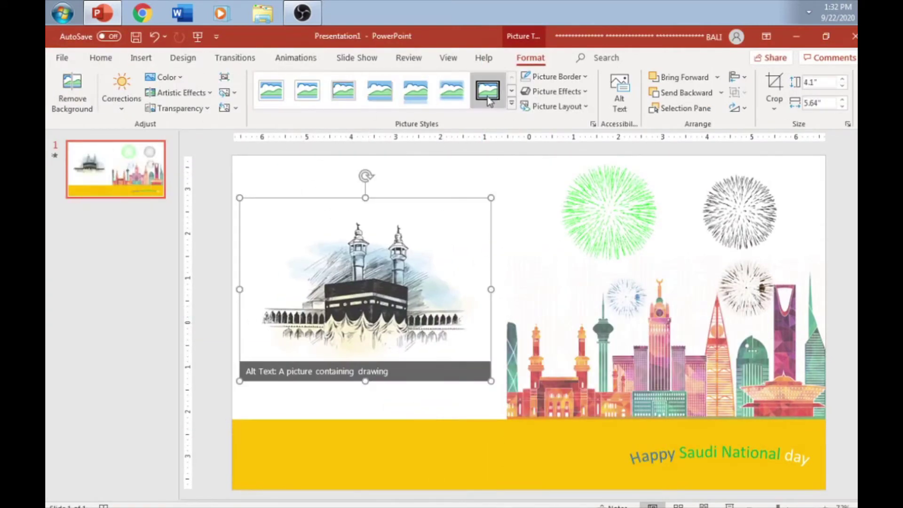
Step: Apply the Rotated, White picture style to the Kaaba drawing
{"action": "left_click", "coordinate": [512, 104]}
{"action": "left_click", "coordinate": [328, 154]}
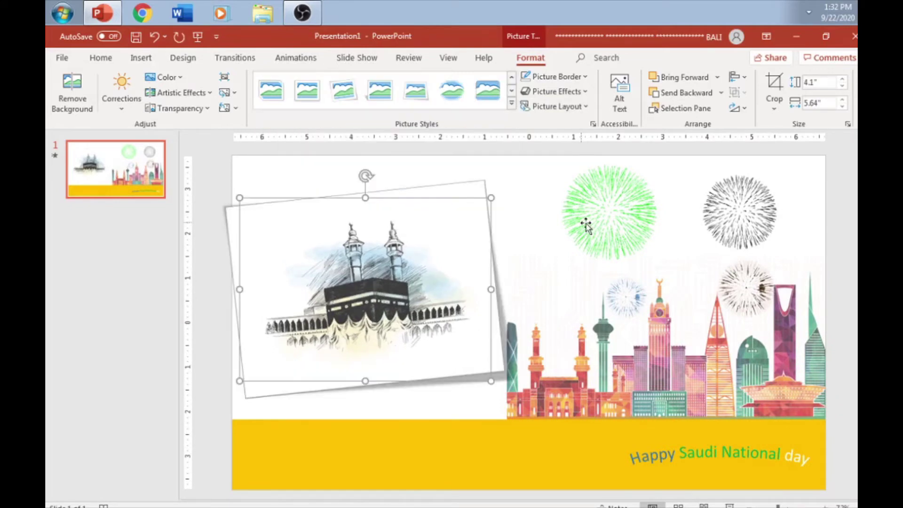
{"action": "left_click", "coordinate": [530, 224]}
Step: Insert the green-domed mosque painting
{"action": "left_click", "coordinate": [141, 57]}
{"action": "left_click", "coordinate": [123, 90]}
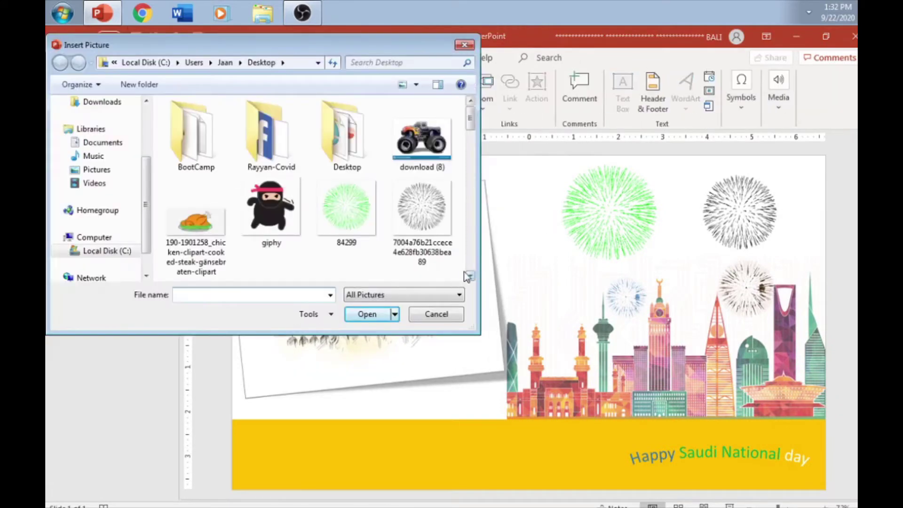
{"action": "scroll", "coordinate": [423, 235], "scroll_direction": "down", "scroll_amount": 2}
{"action": "scroll", "coordinate": [450, 260], "scroll_direction": "down", "scroll_amount": 2}
{"action": "scroll", "coordinate": [450, 259], "scroll_direction": "down", "scroll_amount": 5}
{"action": "scroll", "coordinate": [471, 283], "scroll_direction": "down", "scroll_amount": 3}
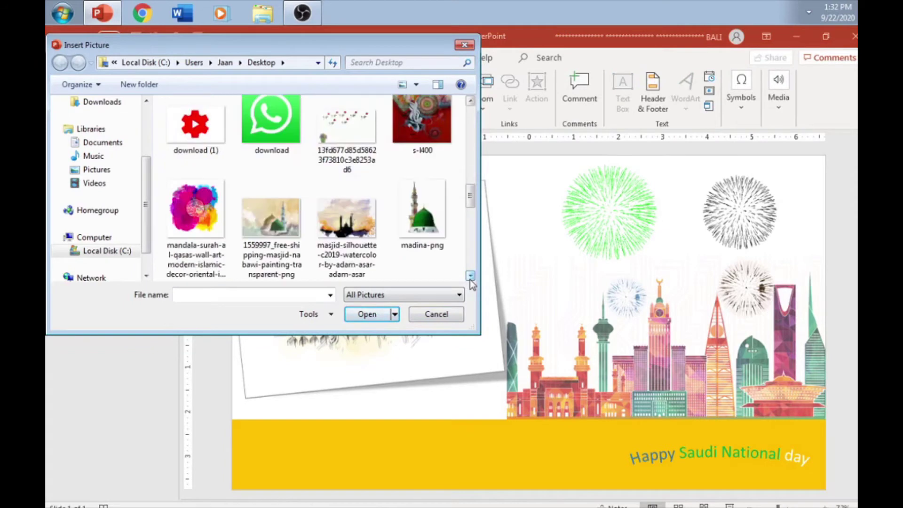
{"action": "double_click", "coordinate": [272, 219]}
Step: Crop a little off all four edges of the mosque painting
{"action": "left_click", "coordinate": [773, 92]}
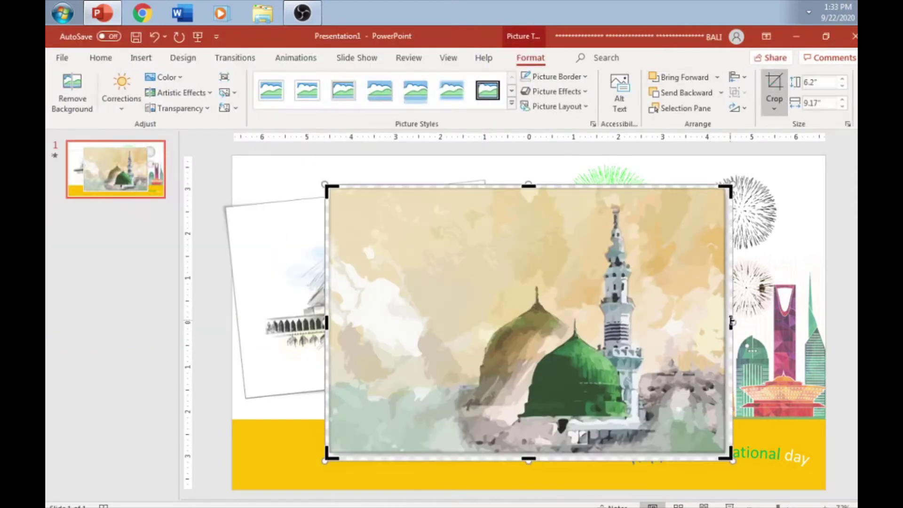
{"action": "left_click_drag", "start_coordinate": [723, 322], "coordinate": [716, 322]}
{"action": "left_click_drag", "start_coordinate": [525, 458], "coordinate": [525, 453]}
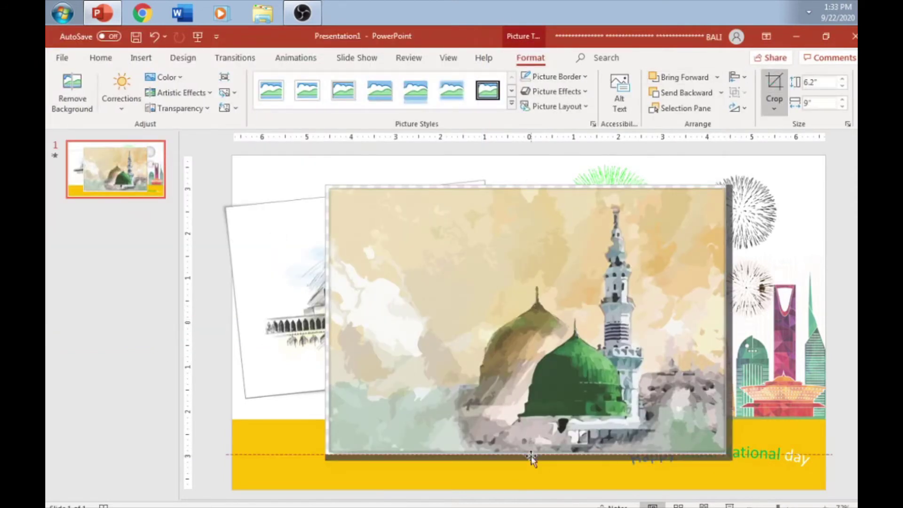
{"action": "left_click_drag", "start_coordinate": [326, 322], "coordinate": [329, 322]}
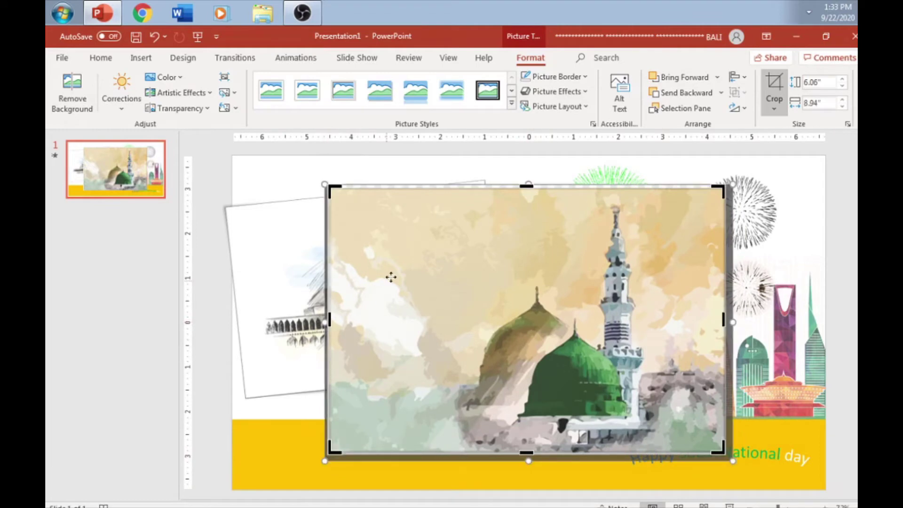
{"action": "left_click_drag", "start_coordinate": [526, 185], "coordinate": [526, 188]}
{"action": "left_click", "coordinate": [490, 306]}
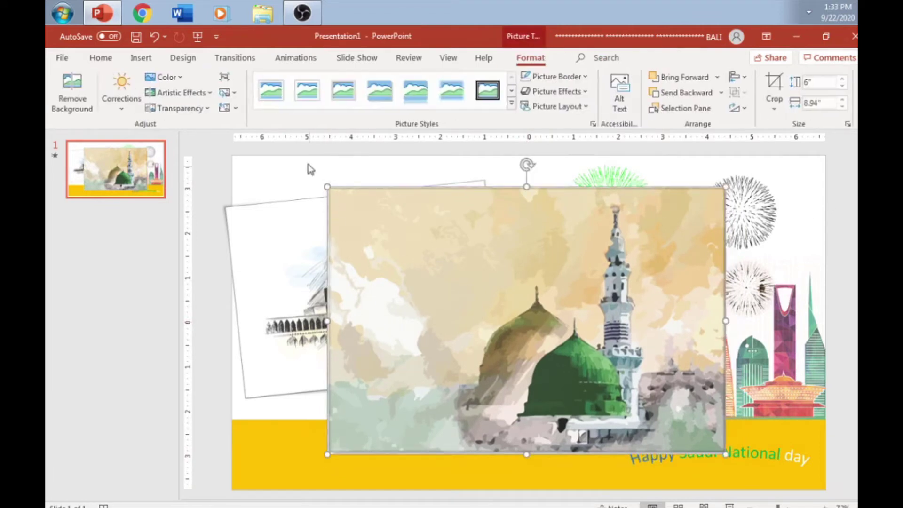
Step: Shrink the mosque painting over the Kaaba picture and give it the Rotated, White style
{"action": "left_click_drag", "start_coordinate": [327, 187], "coordinate": [409, 242]}
{"action": "left_click_drag", "start_coordinate": [538, 319], "coordinate": [336, 256]}
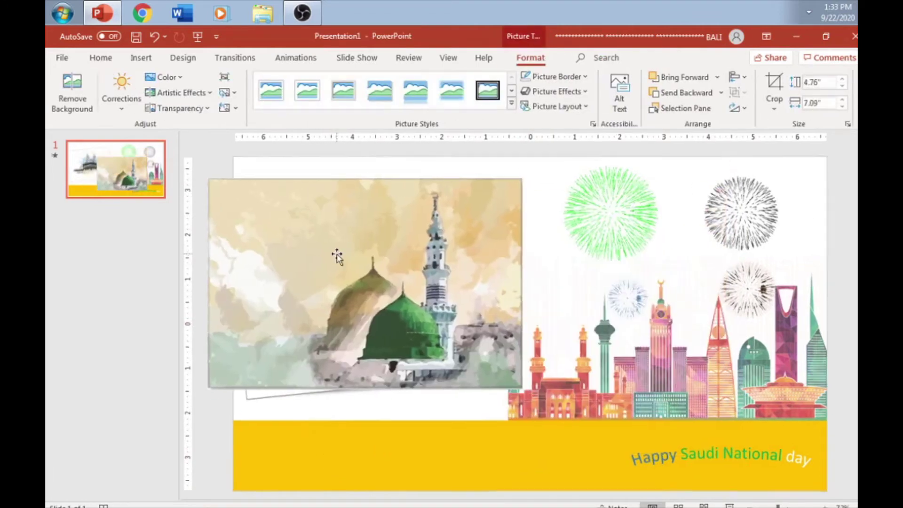
{"action": "left_click", "coordinate": [511, 103]}
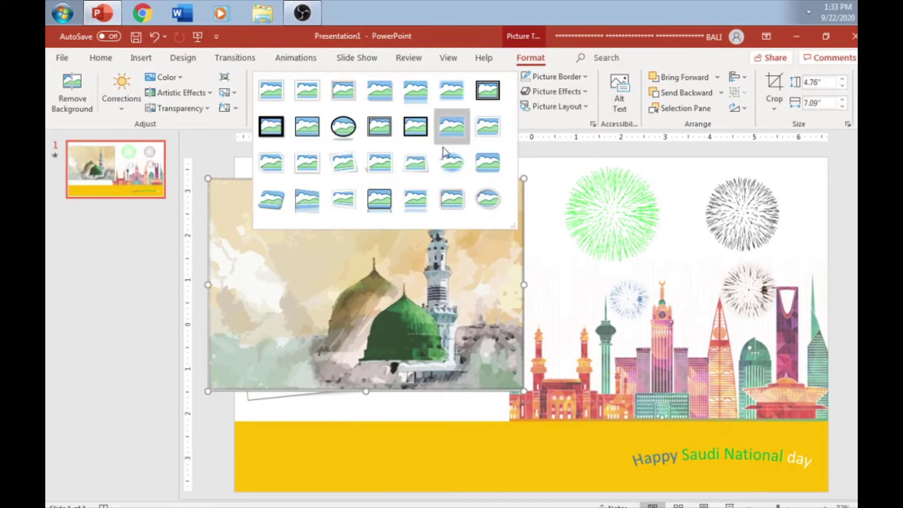
{"action": "left_click", "coordinate": [343, 162]}
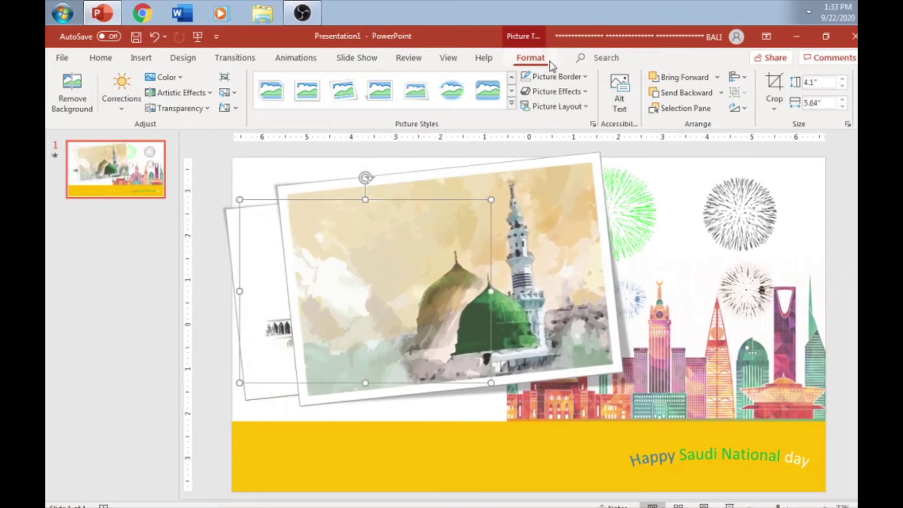
Step: Give the mosque picture a Wipe entrance from the left, then undo the last change
{"action": "left_click", "coordinate": [295, 57]}
{"action": "left_click", "coordinate": [442, 96]}
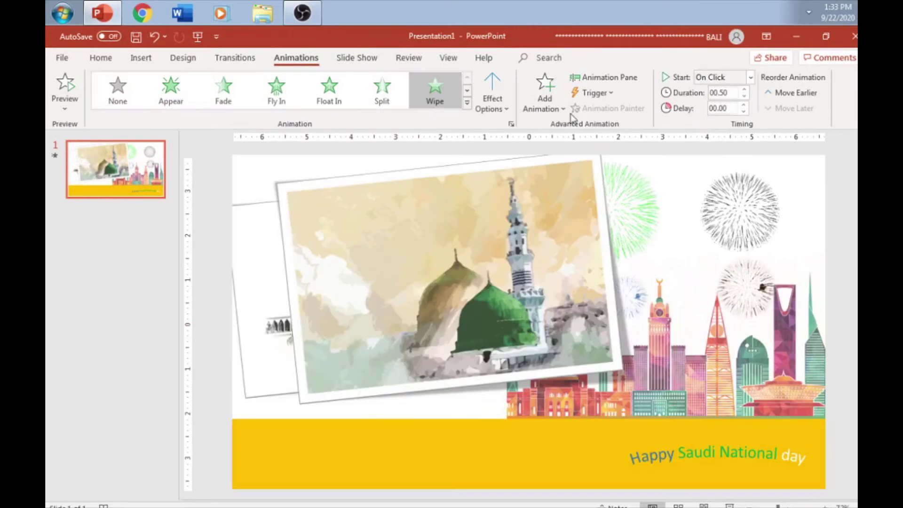
{"action": "left_click", "coordinate": [499, 97]}
{"action": "left_click", "coordinate": [534, 174]}
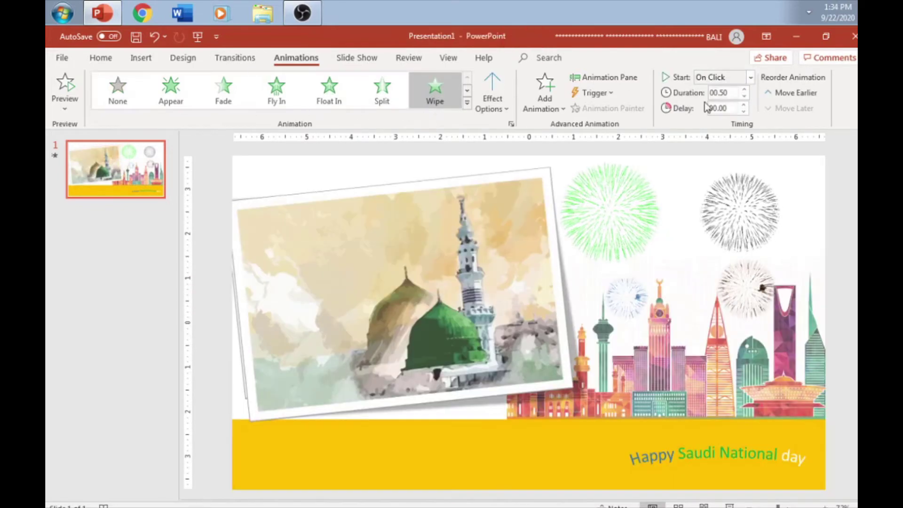
{"action": "key", "text": "ctrl+z"}
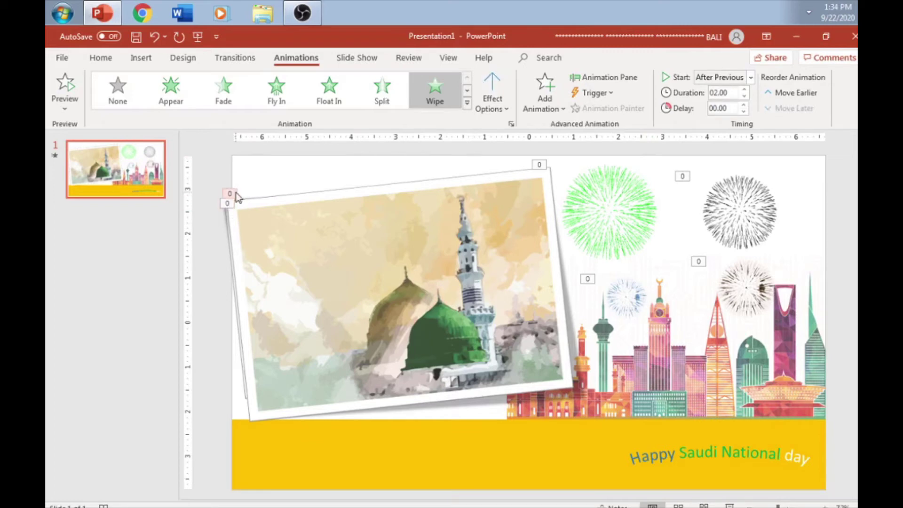
{"action": "left_click", "coordinate": [141, 58]}
Step: Insert the masjid silhouette painting and move it onto the framed stack at left
{"action": "left_click", "coordinate": [165, 92]}
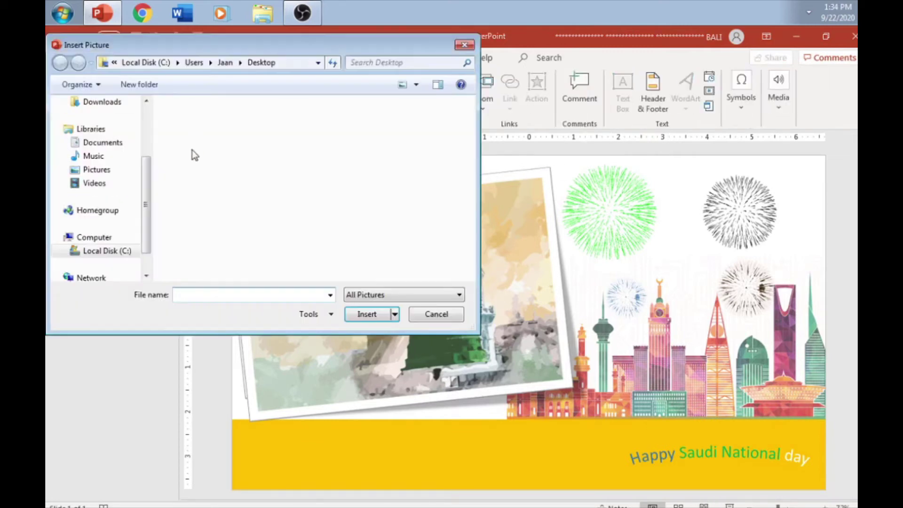
{"action": "scroll", "coordinate": [458, 270], "scroll_direction": "down", "scroll_amount": 5}
{"action": "scroll", "coordinate": [458, 249], "scroll_direction": "down", "scroll_amount": 5}
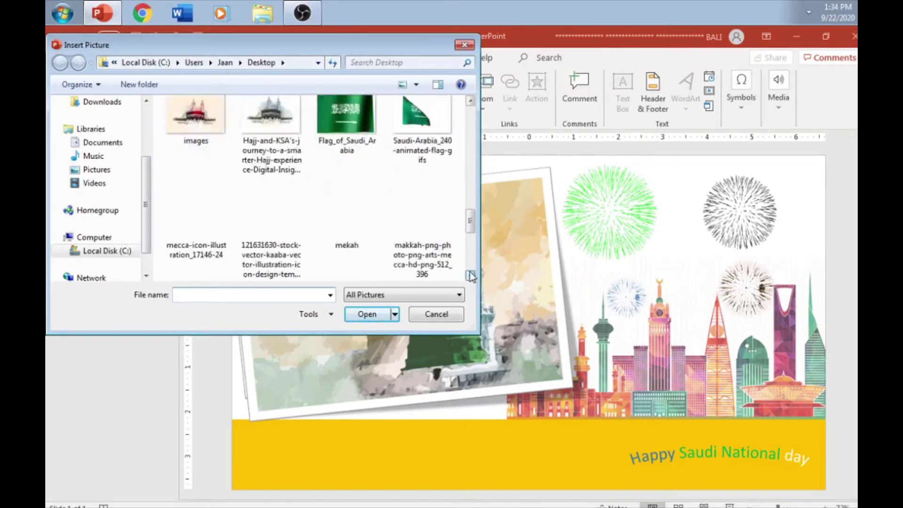
{"action": "scroll", "coordinate": [458, 226], "scroll_direction": "down", "scroll_amount": 5}
{"action": "scroll", "coordinate": [458, 202], "scroll_direction": "down", "scroll_amount": 5}
{"action": "double_click", "coordinate": [369, 213]}
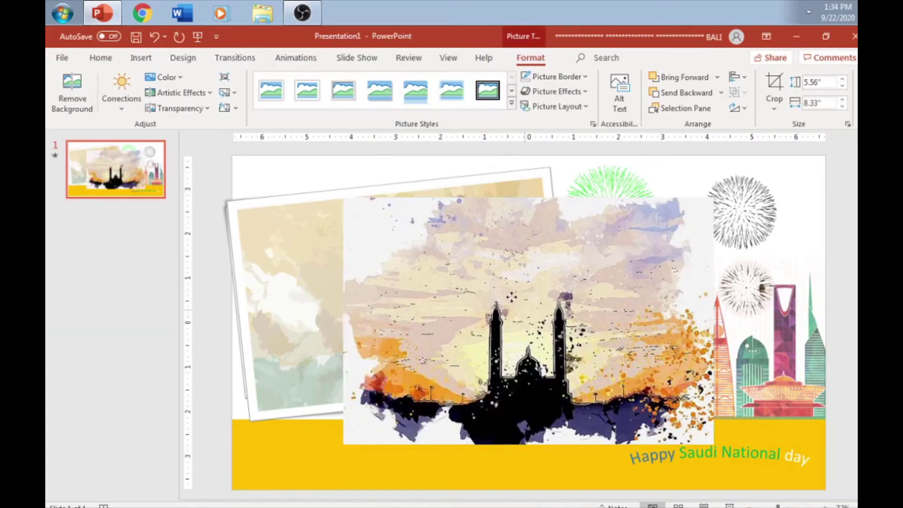
{"action": "mouse_move", "coordinate": [340, 171]}
{"action": "left_mouse_down"}
{"action": "mouse_move", "coordinate": [231, 177]}
{"action": "mouse_move", "coordinate": [257, 188]}
{"action": "left_mouse_up"}
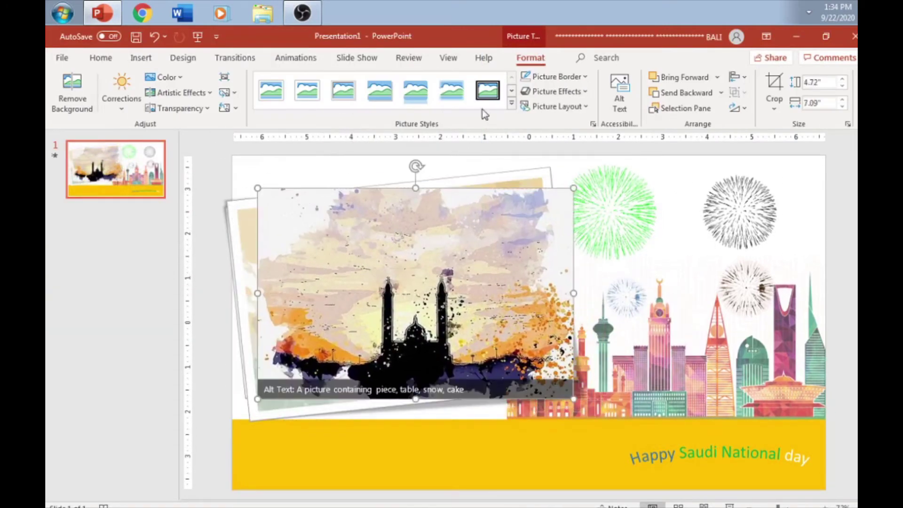
Step: Give the silhouette the tilted white frame and a 2-second Wipe after the previous animation
{"action": "left_click", "coordinate": [511, 103]}
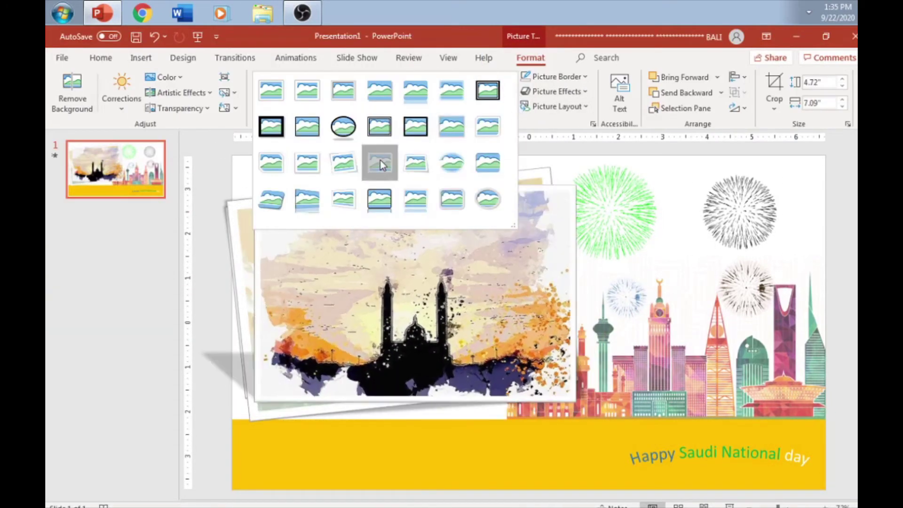
{"action": "left_click", "coordinate": [379, 159]}
{"action": "left_click", "coordinate": [343, 89]}
{"action": "left_click", "coordinate": [296, 57]}
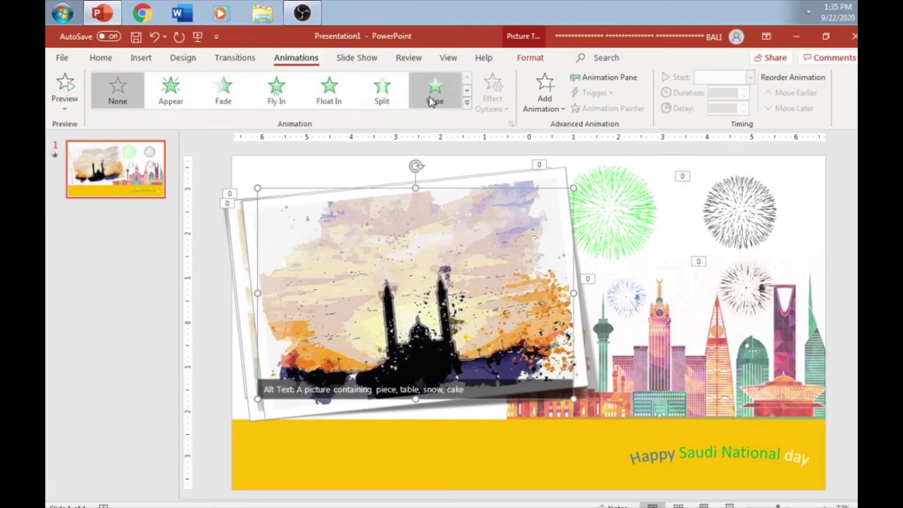
{"action": "left_click", "coordinate": [423, 94]}
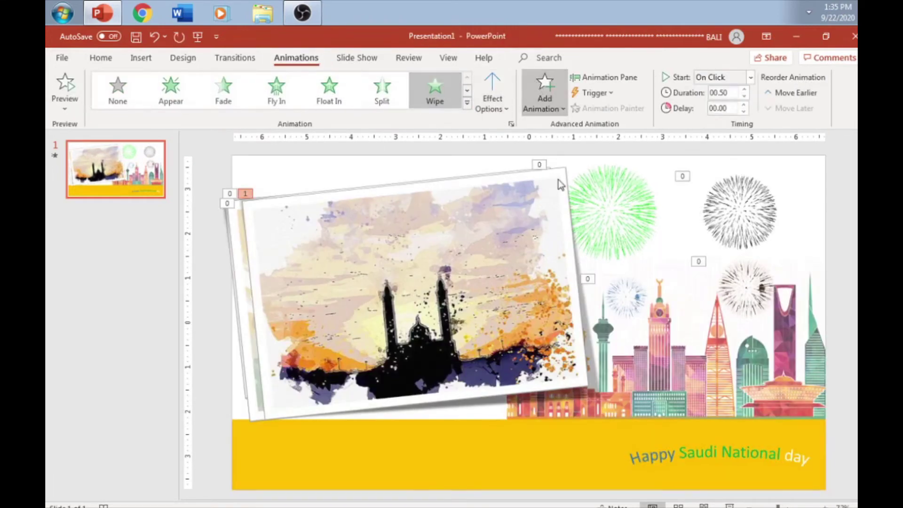
{"action": "left_click", "coordinate": [743, 89]}
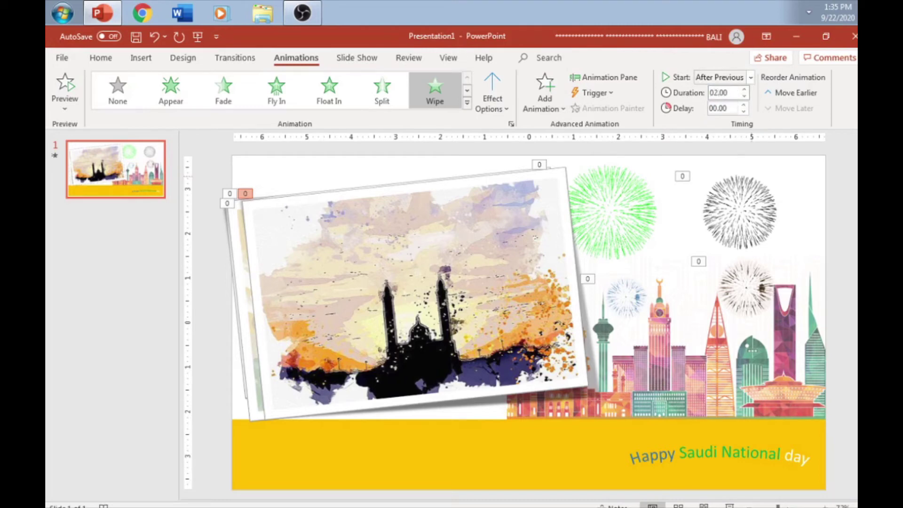
Step: Insert the red calligraphy painting, enlarge it and place it atop the stack
{"action": "left_click", "coordinate": [140, 58]}
{"action": "left_click", "coordinate": [166, 95]}
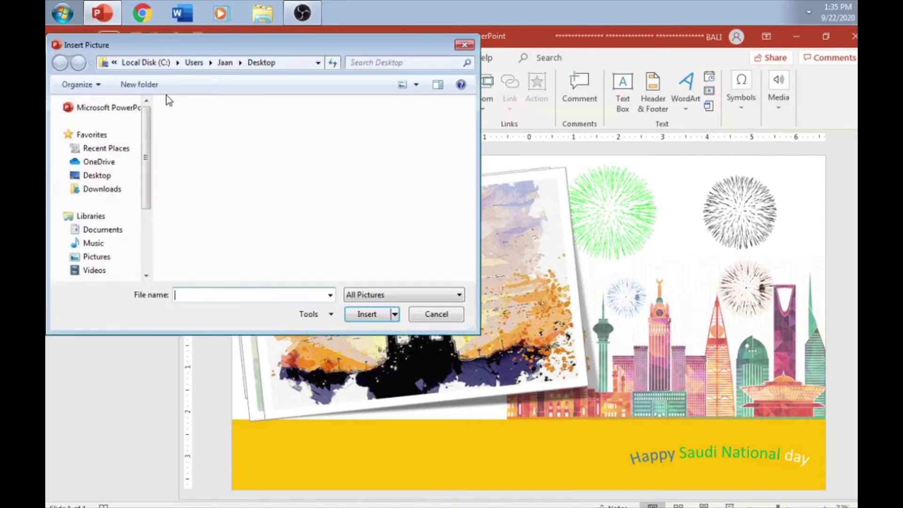
{"action": "scroll", "coordinate": [433, 244], "scroll_direction": "down", "scroll_amount": 3}
{"action": "scroll", "coordinate": [423, 226], "scroll_direction": "down", "scroll_amount": 5}
{"action": "scroll", "coordinate": [418, 216], "scroll_direction": "down", "scroll_amount": 5}
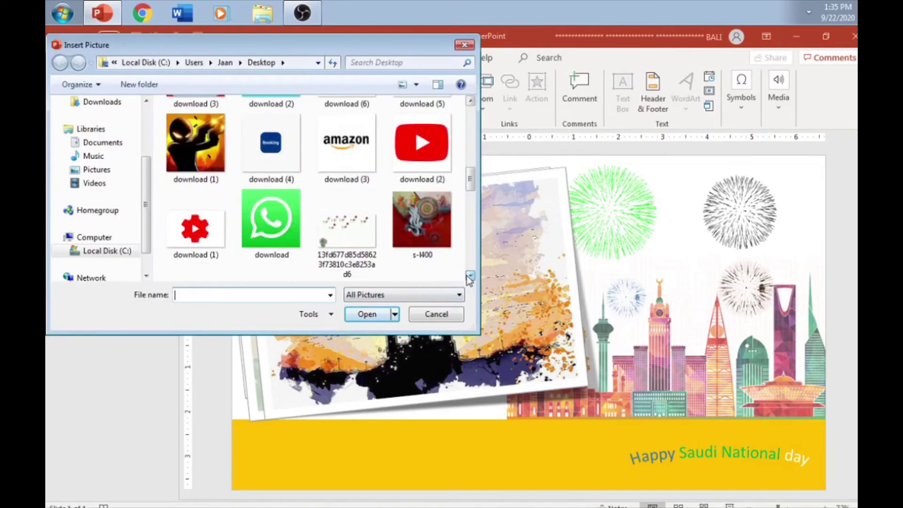
{"action": "double_click", "coordinate": [411, 214]}
{"action": "mouse_move", "coordinate": [452, 245]}
{"action": "left_mouse_down"}
{"action": "mouse_move", "coordinate": [348, 227]}
{"action": "mouse_move", "coordinate": [276, 178]}
{"action": "left_mouse_up"}
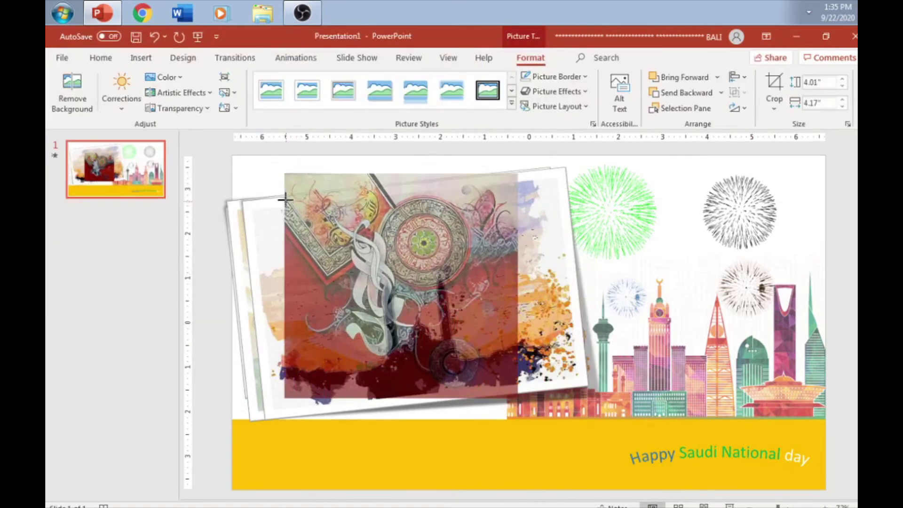
{"action": "left_click", "coordinate": [372, 247]}
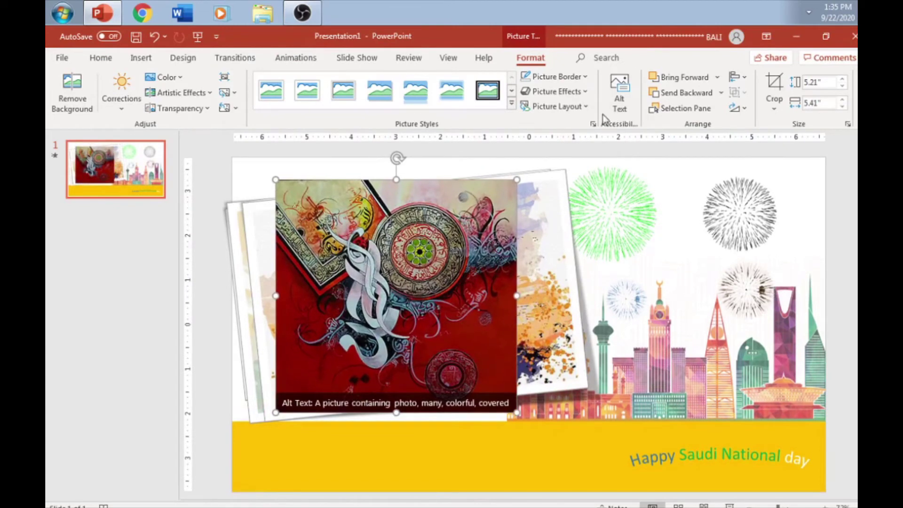
Step: Apply the tilted white frame and a From Left Wipe entrance to the calligraphy picture
{"action": "left_click", "coordinate": [511, 103]}
{"action": "left_click", "coordinate": [343, 158]}
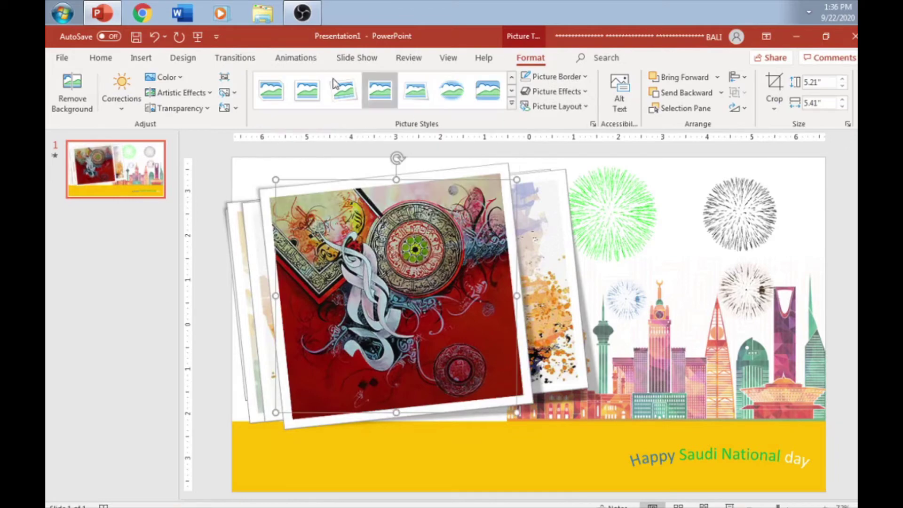
{"action": "left_click", "coordinate": [295, 57]}
{"action": "left_click", "coordinate": [440, 97]}
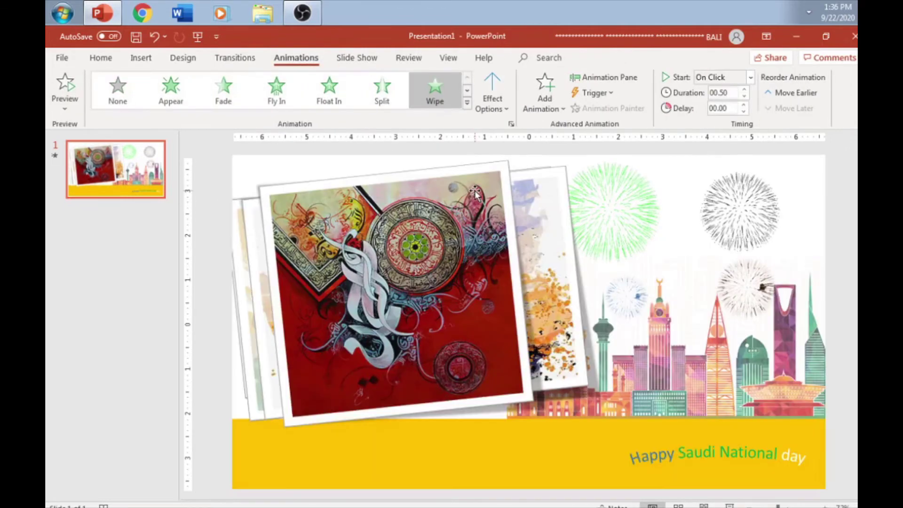
{"action": "left_click", "coordinate": [499, 102]}
{"action": "left_click", "coordinate": [527, 182]}
{"action": "type", "text": "02"}
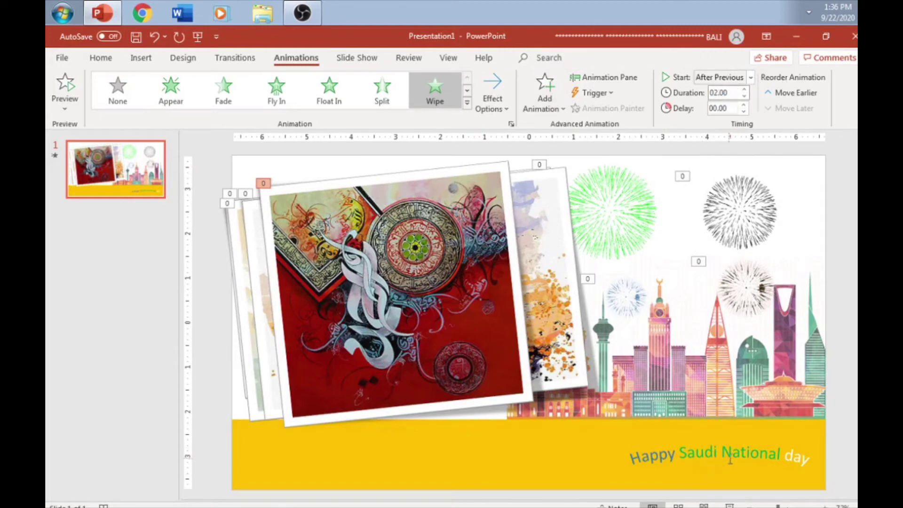
Step: Move the Happy Saudi National day greeting up slightly
{"action": "left_click", "coordinate": [665, 483]}
{"action": "left_click_drag", "start_coordinate": [653, 452], "coordinate": [653, 436]}
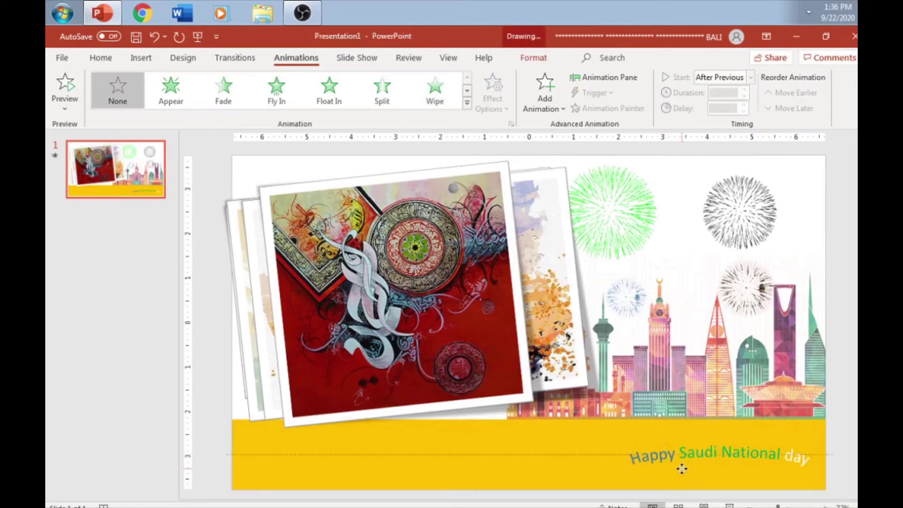
{"action": "left_click", "coordinate": [207, 158]}
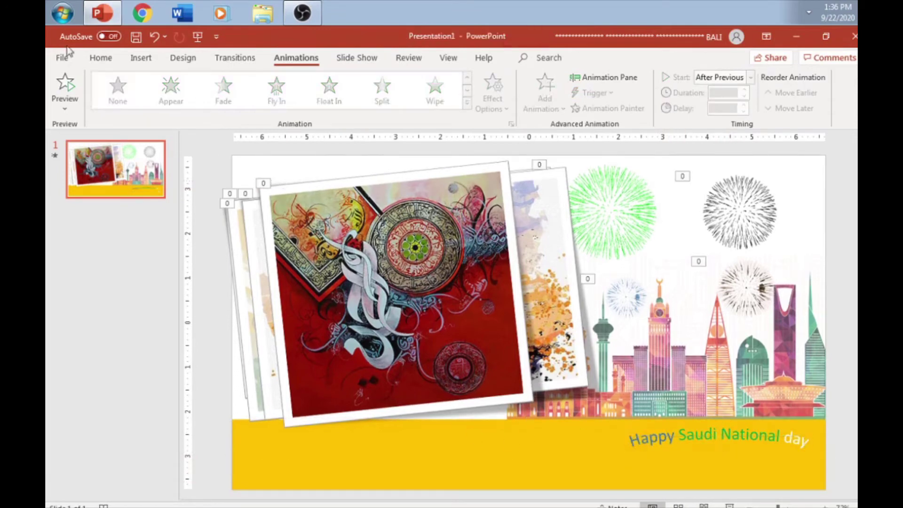
Step: Draw a wave shape at the slide's top-left, widen it to about 6.33" and fill it dark green
{"action": "left_click", "coordinate": [141, 58]}
{"action": "left_click", "coordinate": [280, 92]}
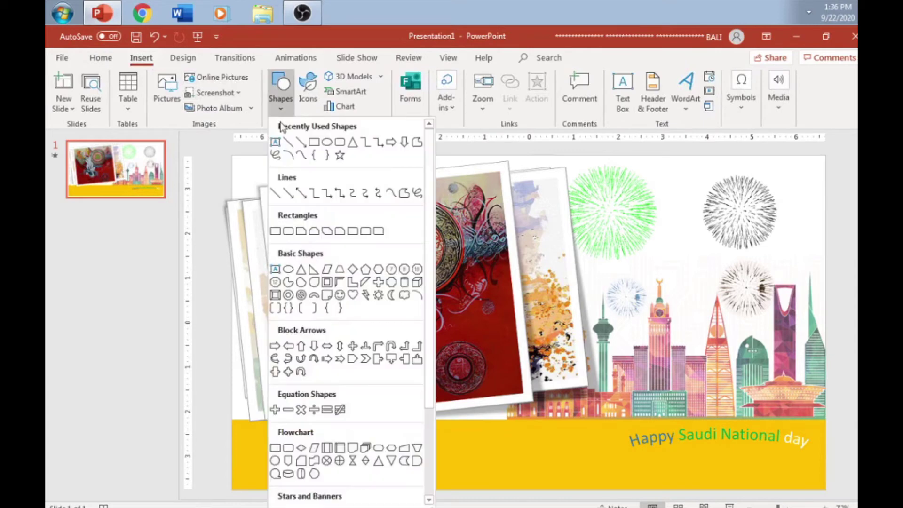
{"action": "left_click", "coordinate": [426, 500]}
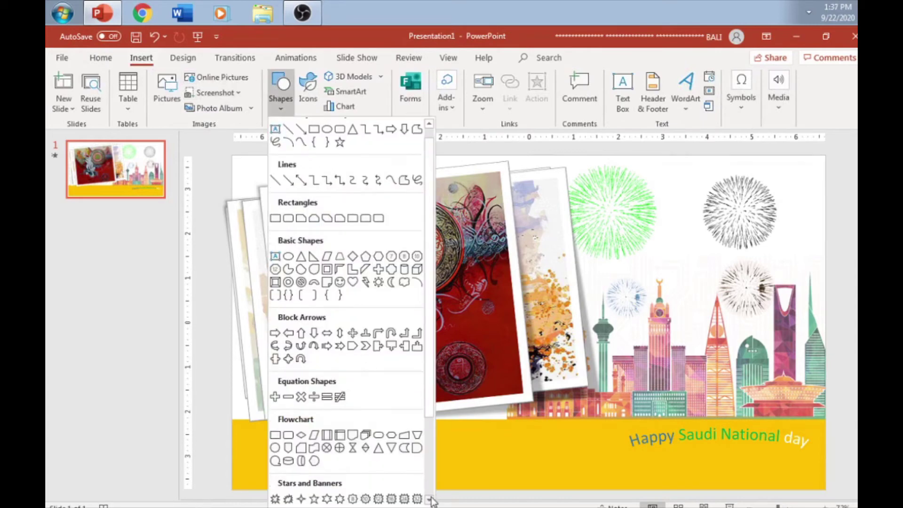
{"action": "left_click", "coordinate": [427, 499]}
{"action": "left_click", "coordinate": [369, 500]}
{"action": "mouse_move", "coordinate": [232, 153]}
{"action": "left_mouse_down"}
{"action": "mouse_move", "coordinate": [395, 192]}
{"action": "mouse_move", "coordinate": [485, 197]}
{"action": "left_mouse_up"}
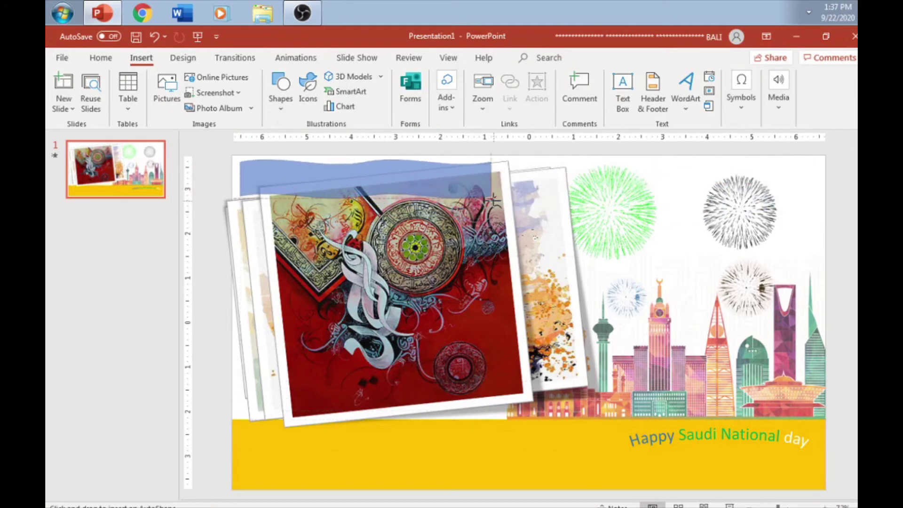
{"action": "left_click_drag", "start_coordinate": [357, 178], "coordinate": [342, 182]}
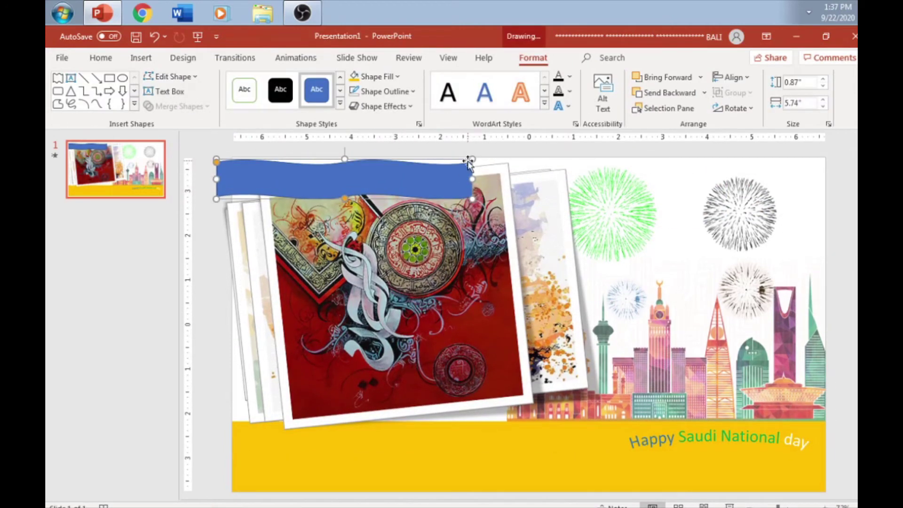
{"action": "left_click_drag", "start_coordinate": [468, 160], "coordinate": [499, 162]}
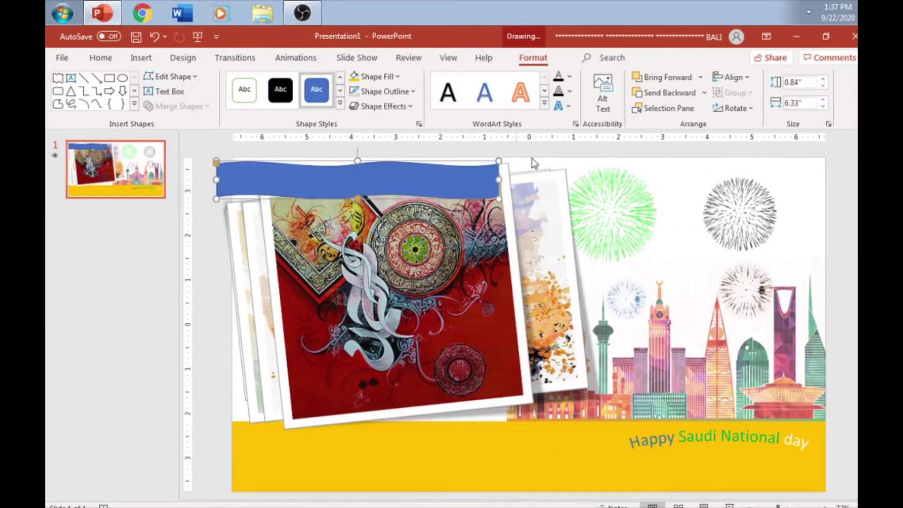
{"action": "left_click", "coordinate": [371, 75]}
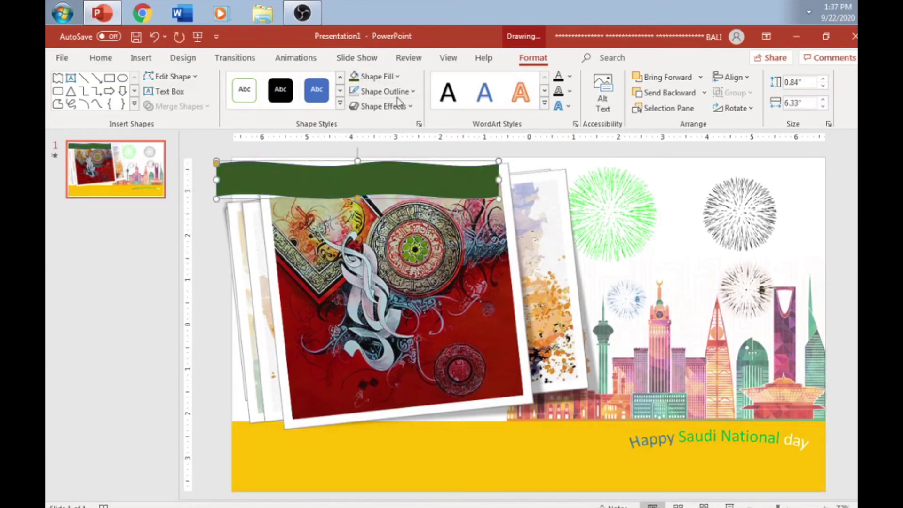
Step: Duplicate the green wave beside the original, align it and stretch it to the right edge
{"action": "left_click_drag", "start_coordinate": [396, 182], "coordinate": [668, 176], "text": "ctrl"}
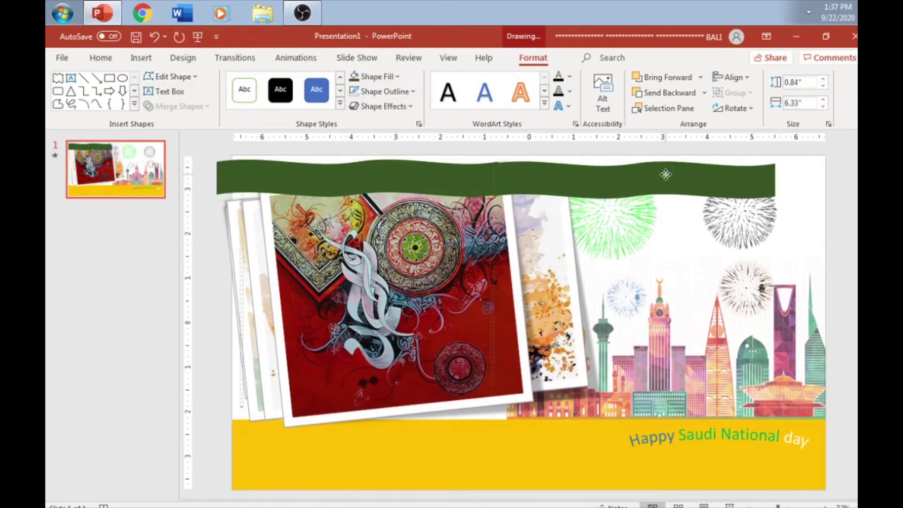
{"action": "key", "text": "Up"}
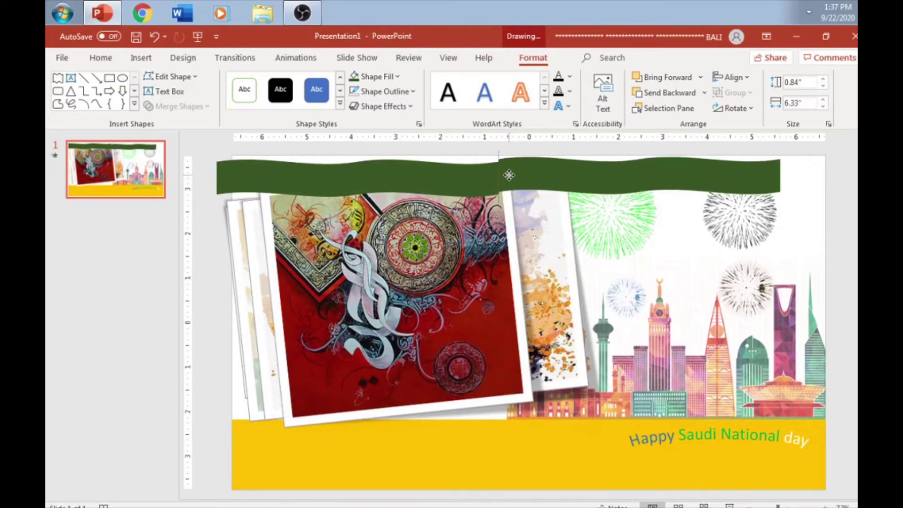
{"action": "key", "text": "Up"}
{"action": "key", "text": "Up"}
{"action": "left_click_drag", "start_coordinate": [510, 177], "coordinate": [507, 177]}
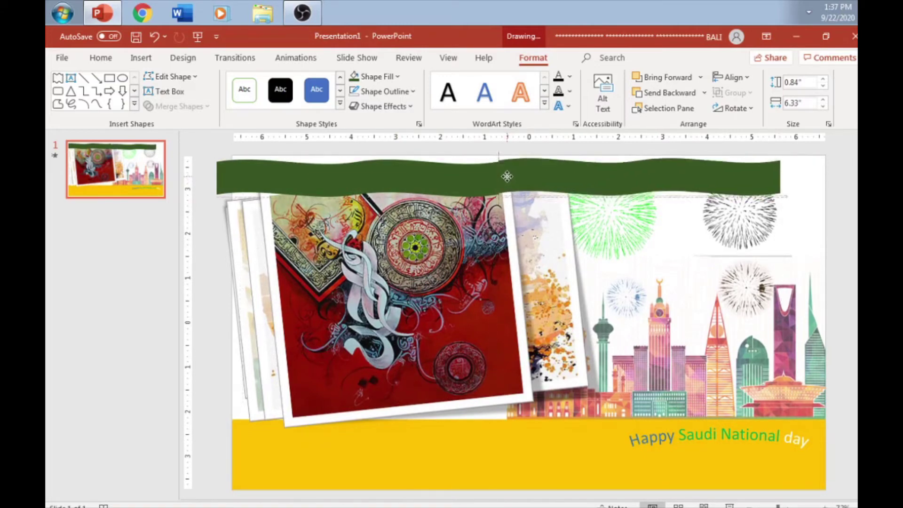
{"action": "left_click_drag", "start_coordinate": [779, 180], "coordinate": [830, 180]}
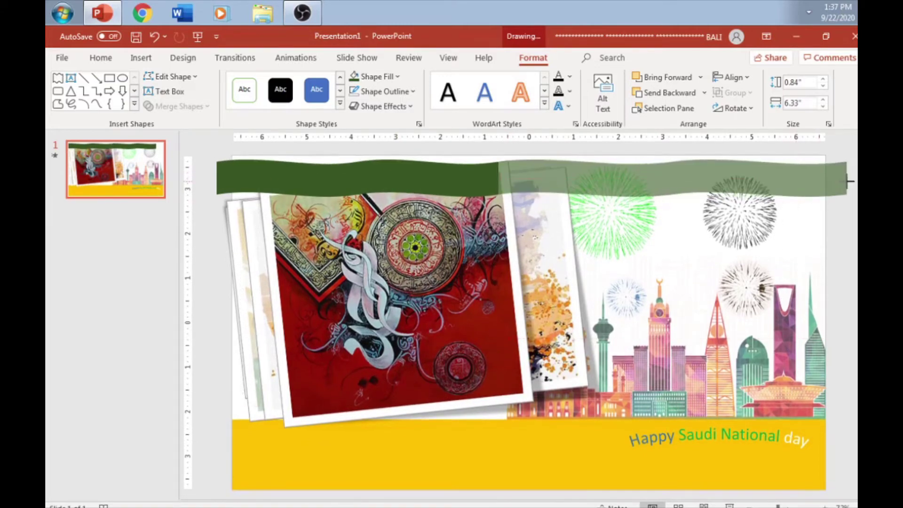
Step: Select both green wave halves and merge them into one shape with Union
{"action": "right_click", "coordinate": [586, 176]}
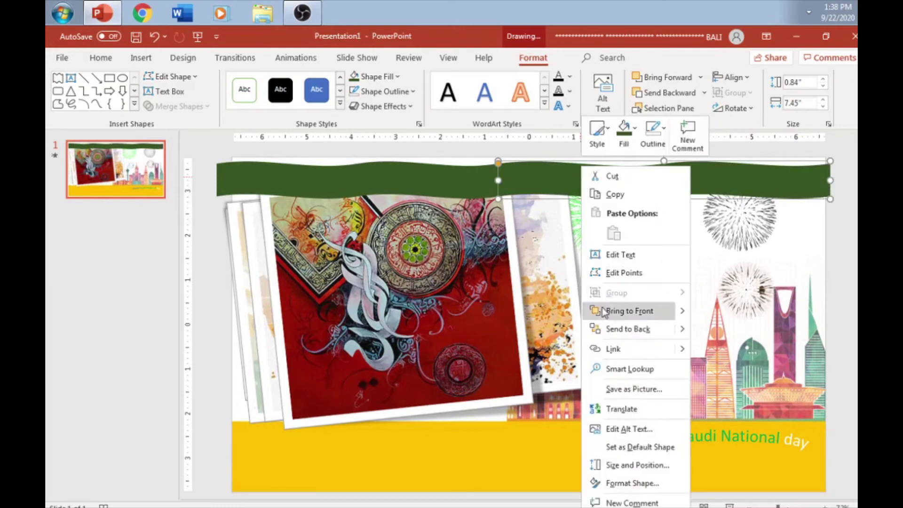
{"action": "left_click", "coordinate": [612, 327]}
{"action": "key", "text": "Escape"}
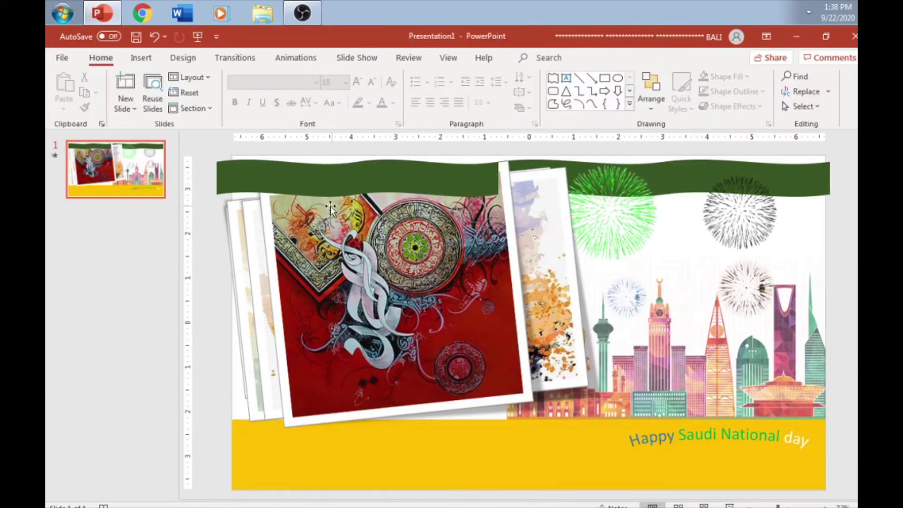
{"action": "key", "text": "ctrl+z"}
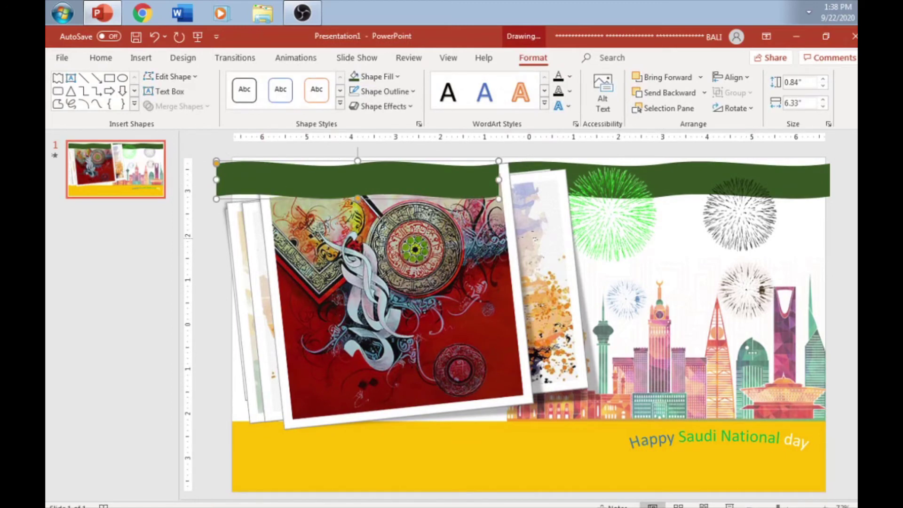
{"action": "mouse_move", "coordinate": [848, 161]}
{"action": "left_mouse_down"}
{"action": "mouse_move", "coordinate": [186, 207]}
{"action": "mouse_move", "coordinate": [187, 215]}
{"action": "left_mouse_up"}
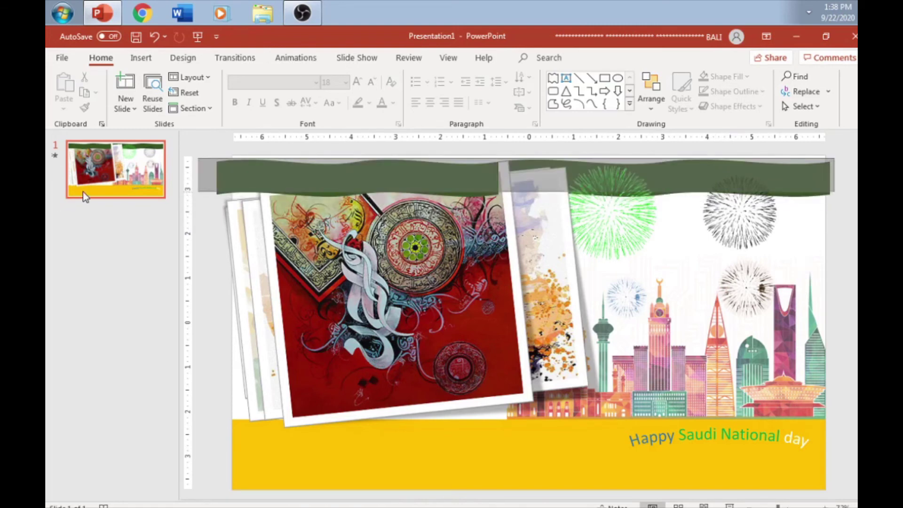
{"action": "left_click_drag", "start_coordinate": [837, 153], "coordinate": [85, 194]}
{"action": "key", "text": "ctrl+z"}
{"action": "left_click", "coordinate": [503, 186]}
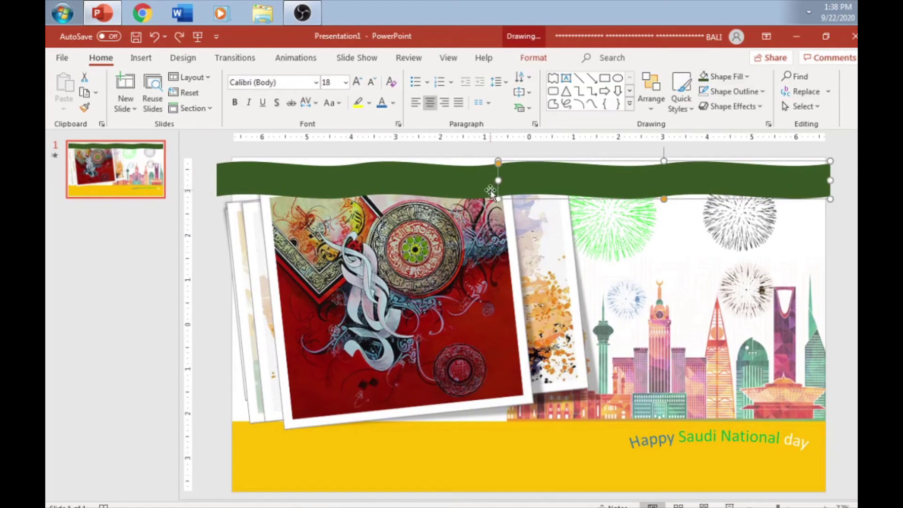
{"action": "left_click", "coordinate": [493, 183], "text": "shift"}
{"action": "left_click", "coordinate": [533, 57]}
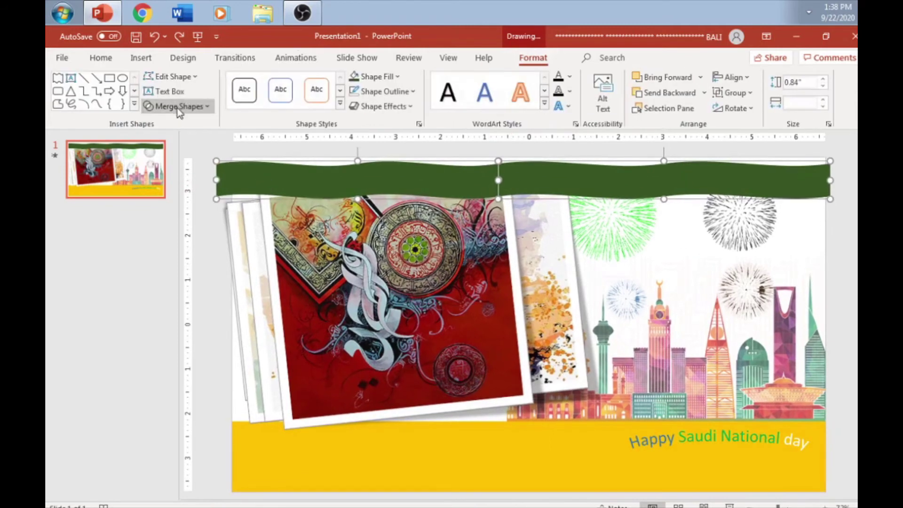
{"action": "left_click", "coordinate": [178, 106]}
{"action": "left_click", "coordinate": [185, 131]}
Step: Send the merged wave band behind the photo frames
{"action": "right_click", "coordinate": [547, 172]}
{"action": "key", "text": "Escape"}
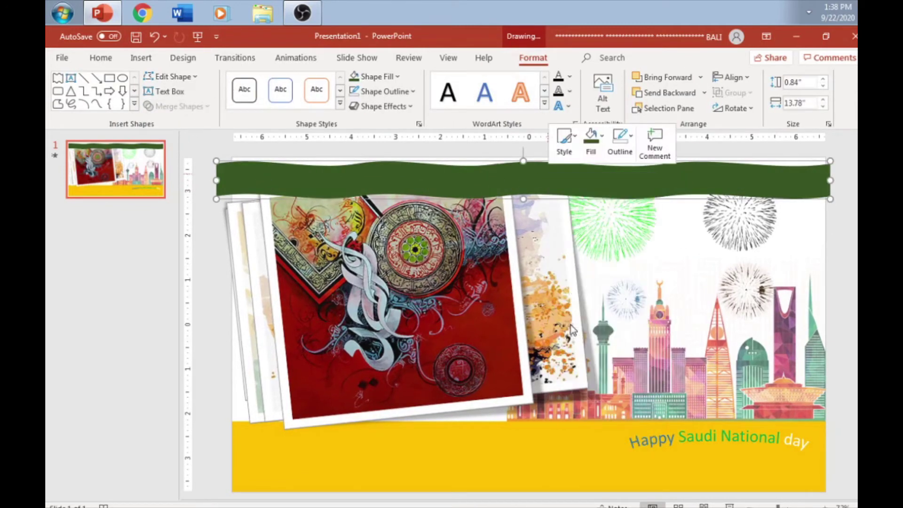
{"action": "right_click", "coordinate": [540, 177]}
{"action": "left_click", "coordinate": [578, 355]}
{"action": "left_click", "coordinate": [619, 254]}
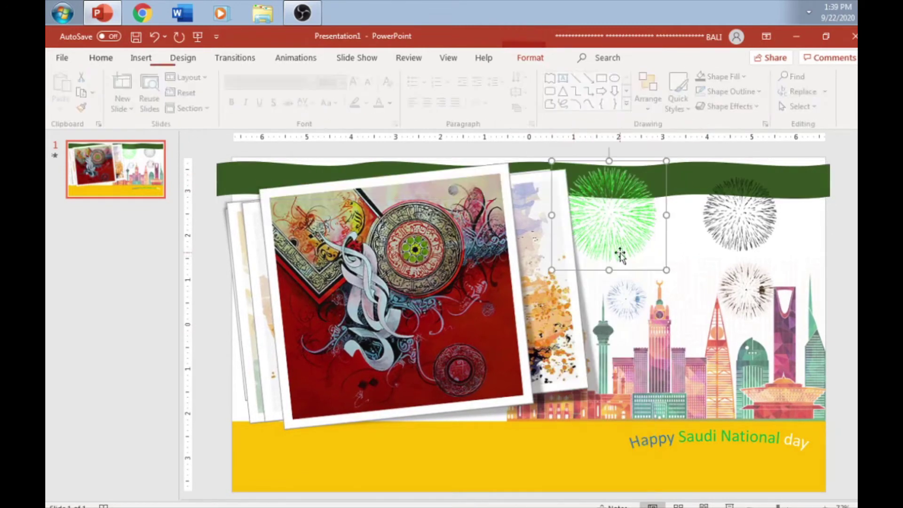
{"action": "left_click", "coordinate": [850, 222]}
Step: Insert the rose picture and nudge it slightly down-right
{"action": "left_click", "coordinate": [141, 57]}
{"action": "left_click", "coordinate": [167, 91]}
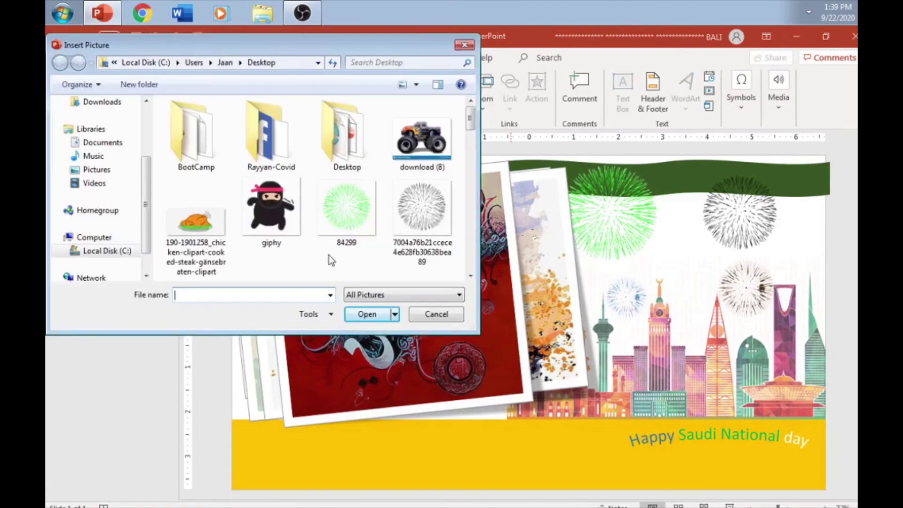
{"action": "left_click", "coordinate": [466, 275]}
{"action": "left_click", "coordinate": [466, 275]}
{"action": "double_click", "coordinate": [270, 211]}
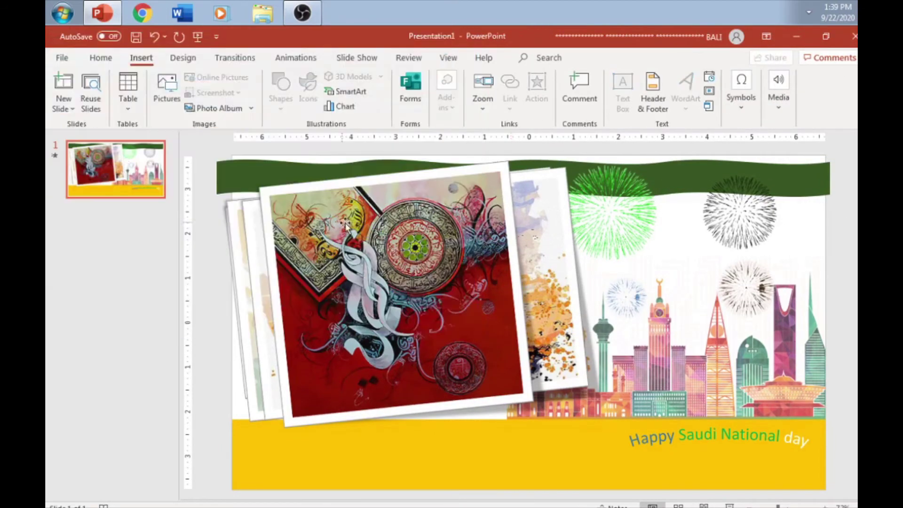
{"action": "left_click_drag", "start_coordinate": [595, 386], "coordinate": [598, 392]}
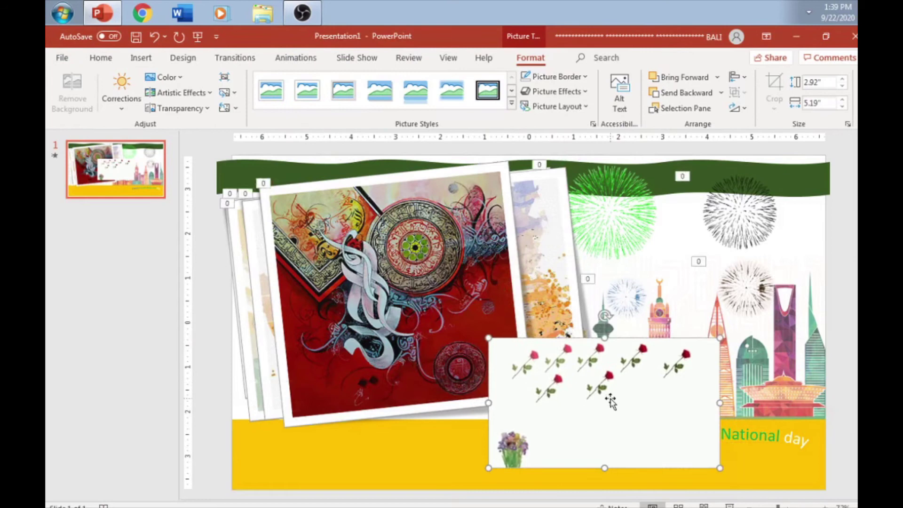
Step: Send the greeting text backward, undo that, and delete the rose picture
{"action": "right_click", "coordinate": [780, 447]}
{"action": "left_click", "coordinate": [682, 265]}
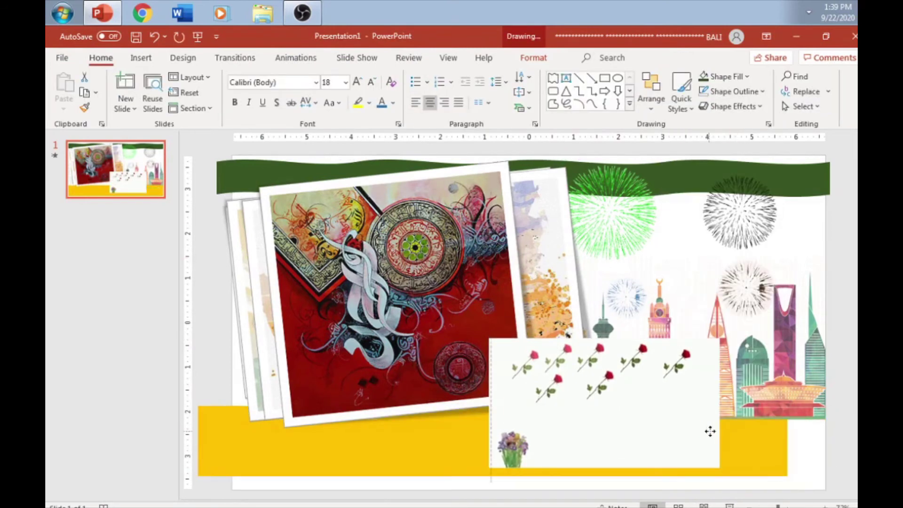
{"action": "left_click", "coordinate": [732, 420]}
{"action": "key", "text": "ctrl+z"}
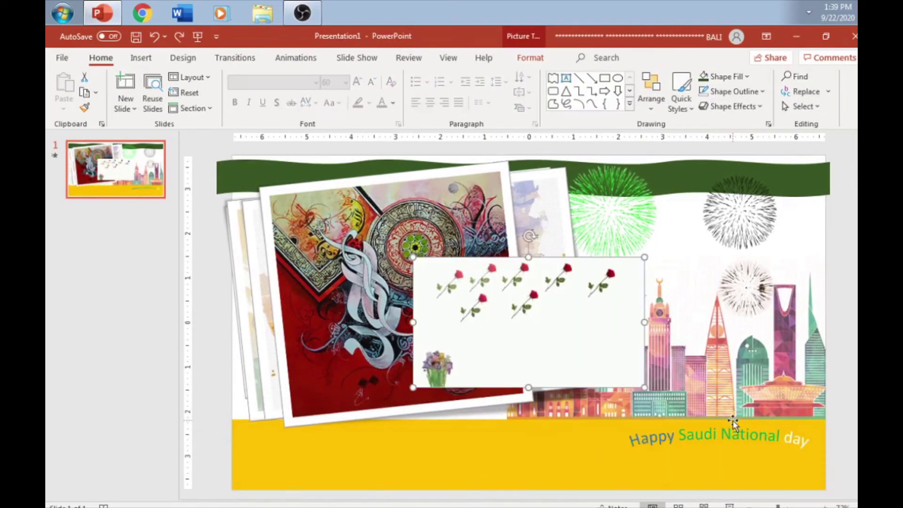
{"action": "key", "text": "Delete"}
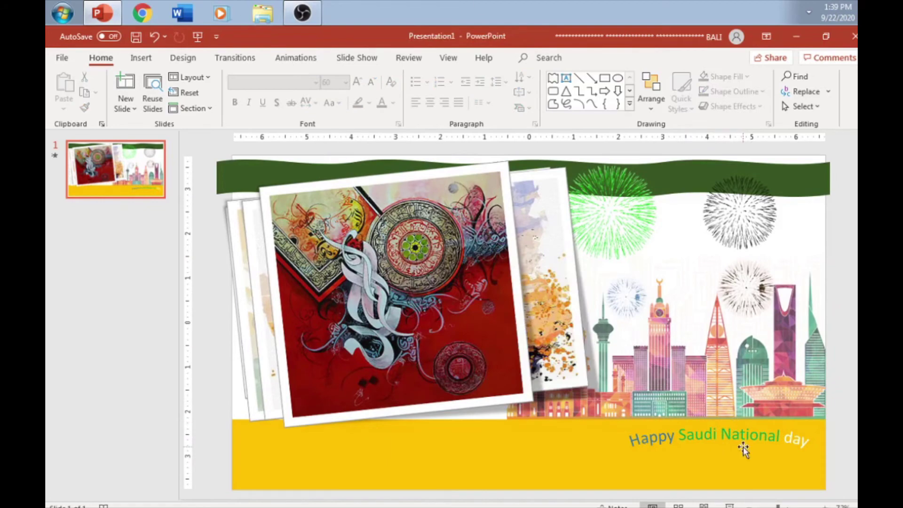
Step: Run the slide show to preview the animations, then exit it
{"action": "key", "text": "F5"}
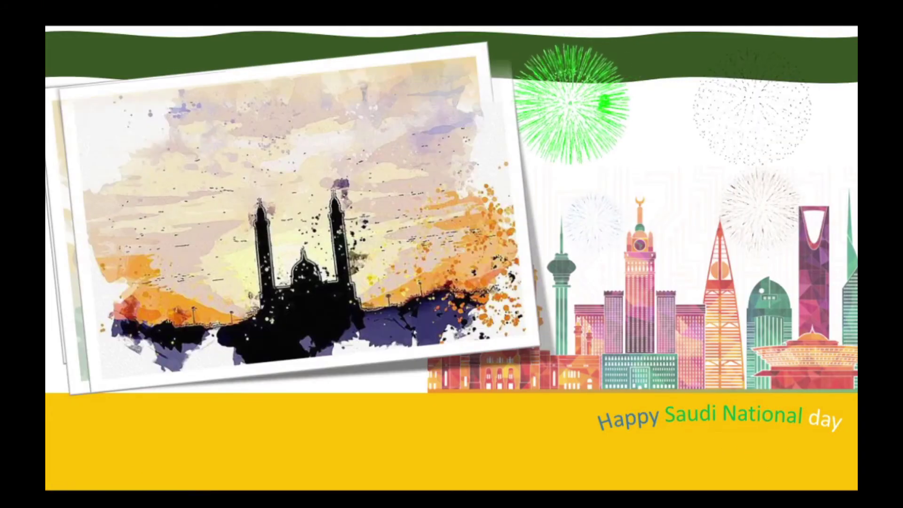
{"action": "key", "text": "Escape"}
{"action": "left_click", "coordinate": [276, 166]}
Step: Change the wipe direction of the picture behind the front artwork
{"action": "left_click", "coordinate": [530, 58]}
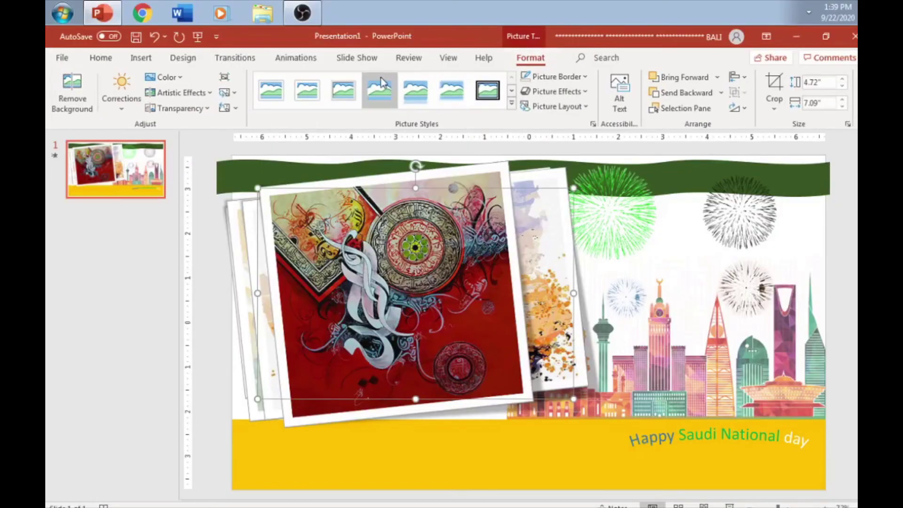
{"action": "left_click", "coordinate": [301, 57]}
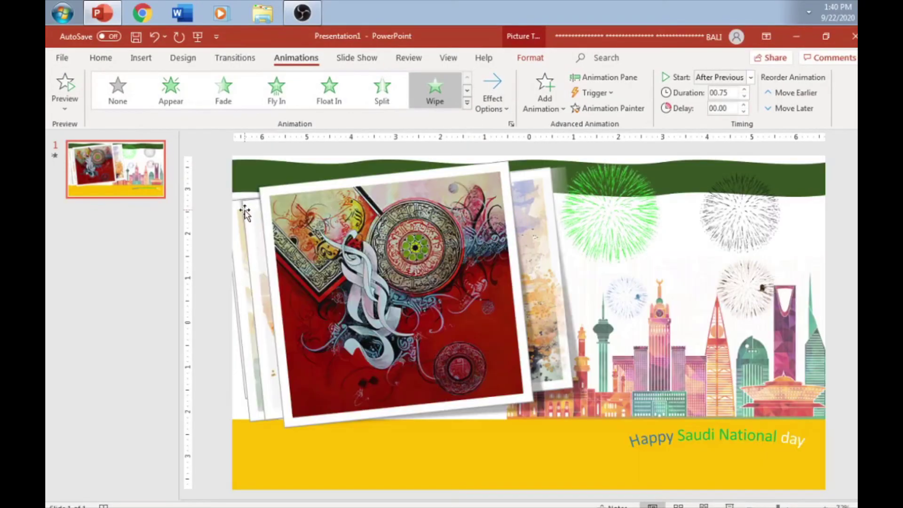
{"action": "left_click", "coordinate": [235, 212]}
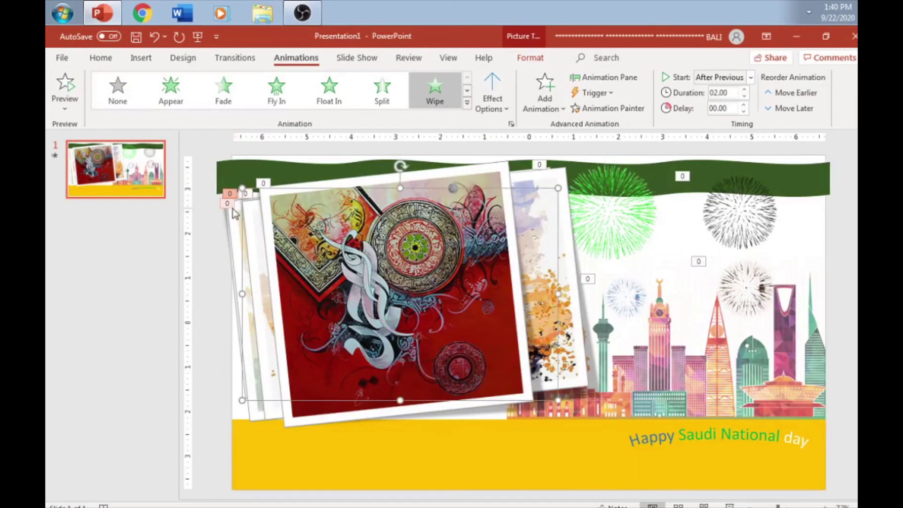
{"action": "left_click", "coordinate": [489, 91]}
{"action": "left_click", "coordinate": [538, 198]}
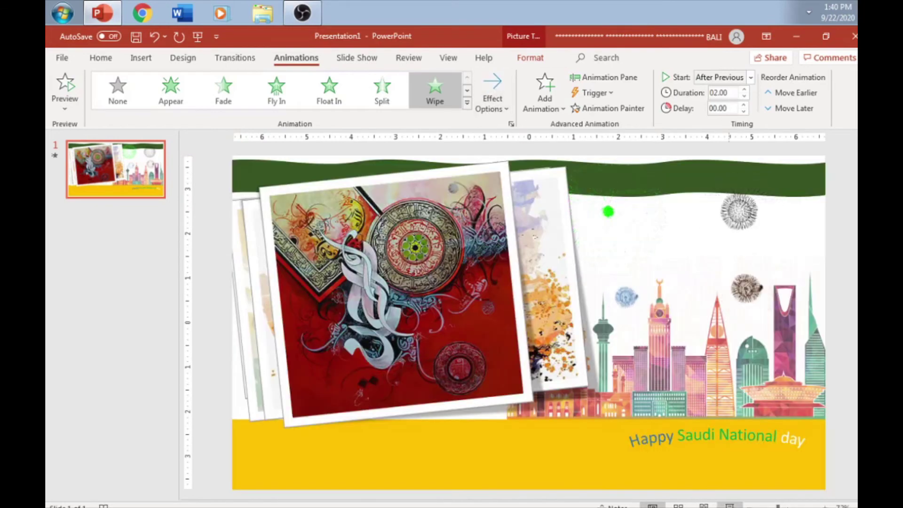
Step: Play the slide show twice to watch the animations, returning to editing each time
{"action": "left_click", "coordinate": [729, 505]}
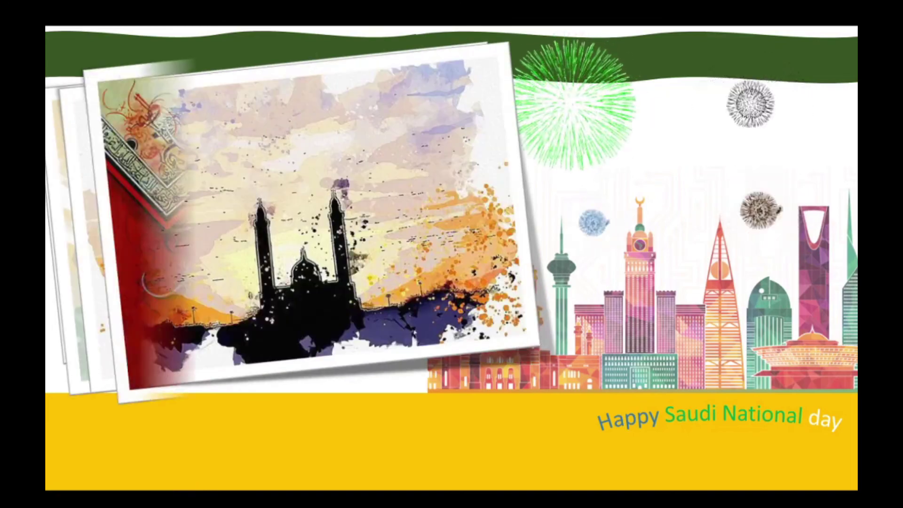
{"action": "key", "text": "Escape"}
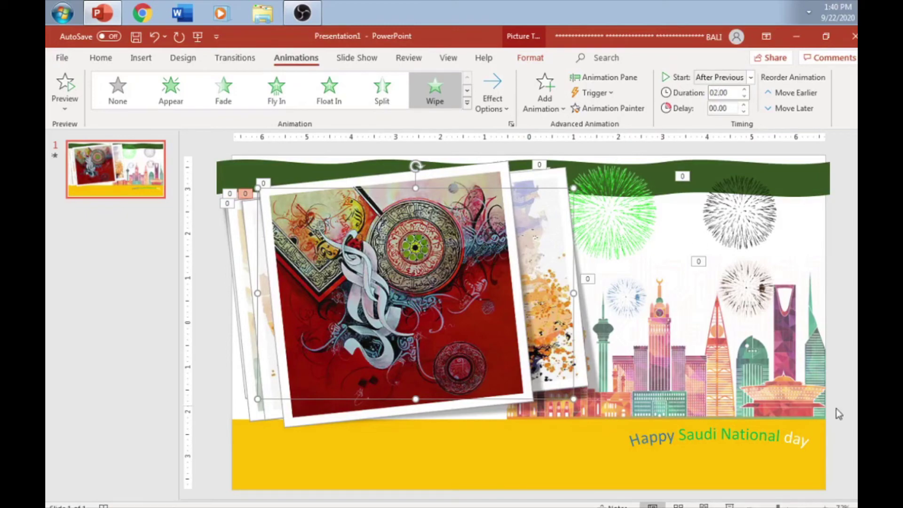
{"action": "key", "text": "F5"}
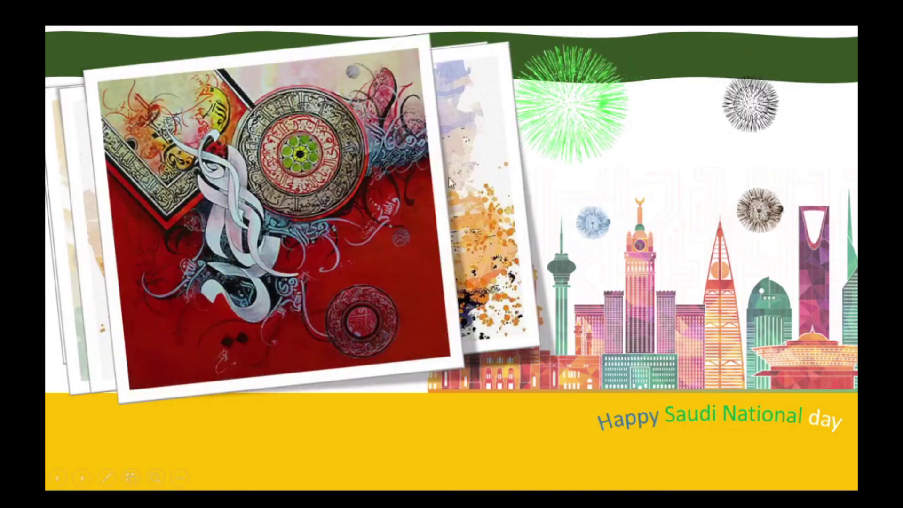
{"action": "key", "text": "Escape"}
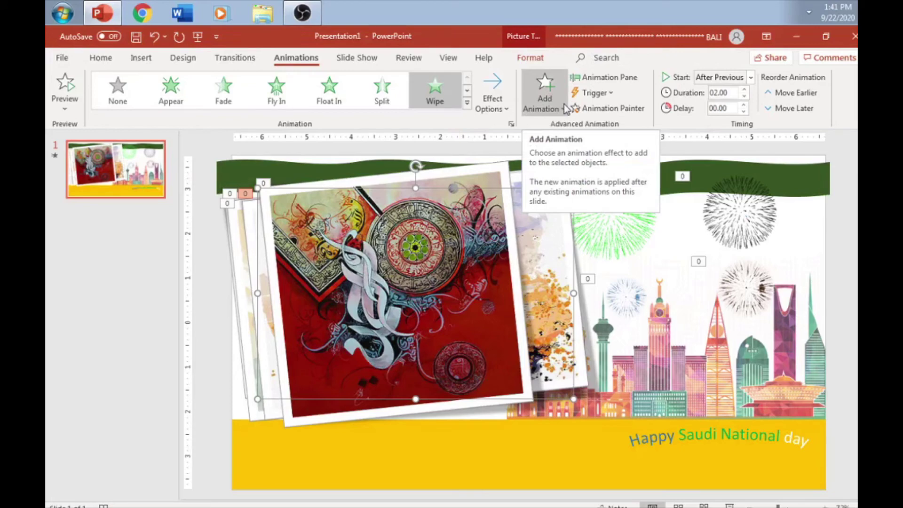
{"action": "left_click", "coordinate": [302, 13]}
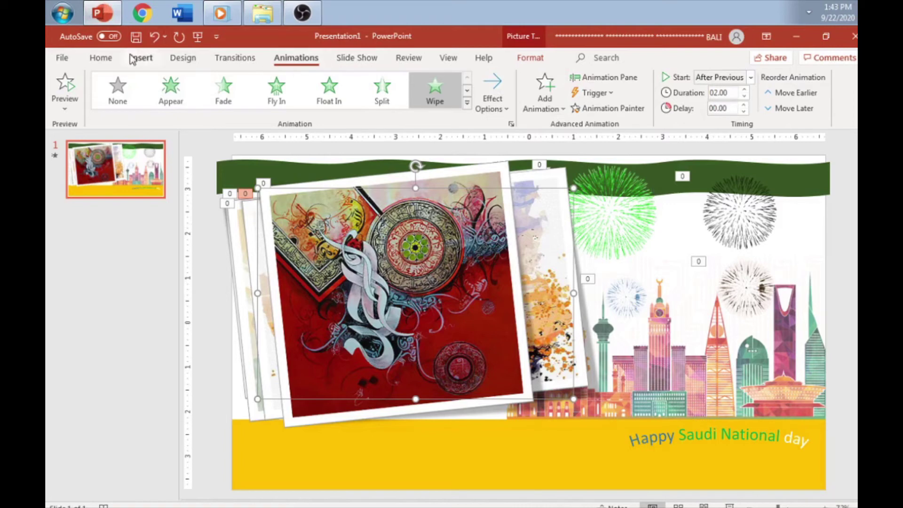
Step: Insert the Flag_of_Saudi_Arabia picture from the Desktop folder onto the slide
{"action": "left_click", "coordinate": [132, 59]}
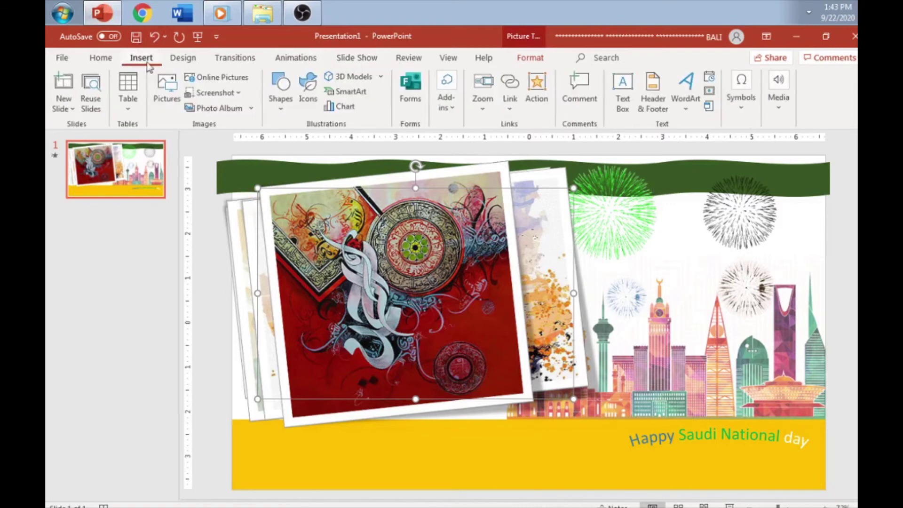
{"action": "left_click", "coordinate": [166, 89]}
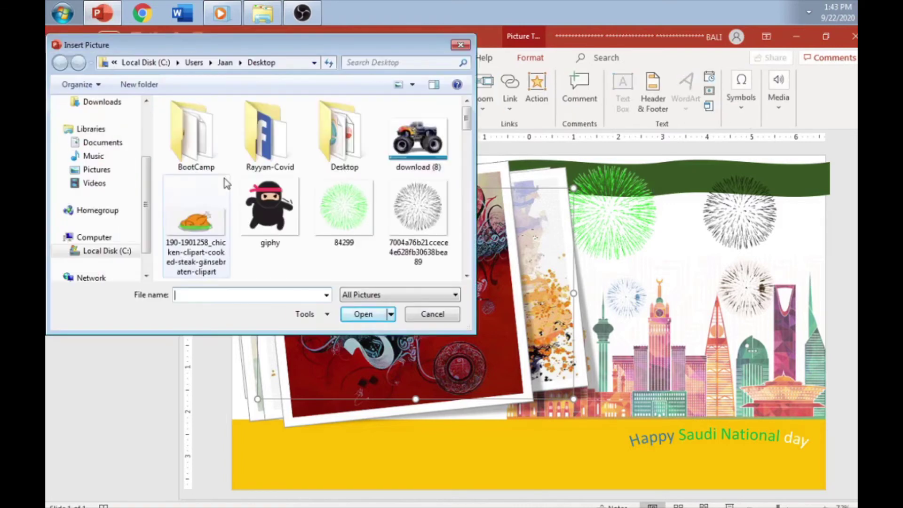
{"action": "left_click", "coordinate": [465, 276]}
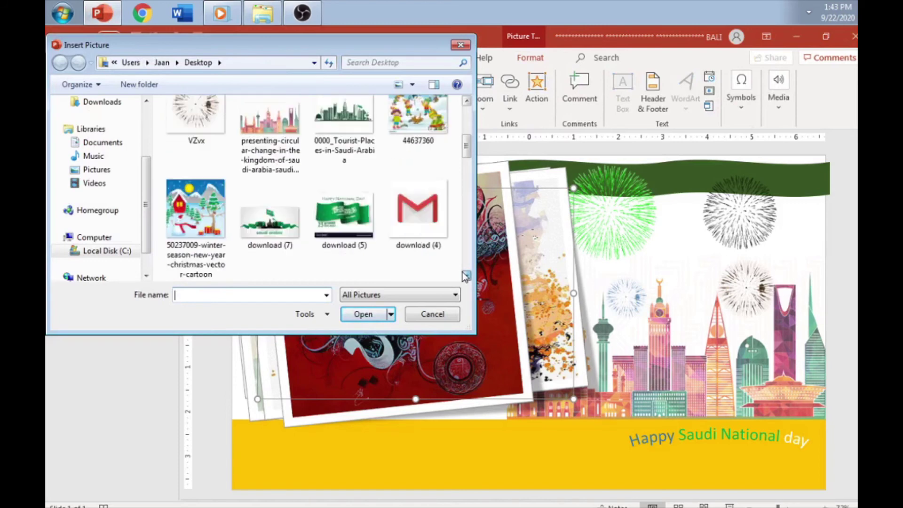
{"action": "left_click", "coordinate": [465, 276]}
{"action": "left_click", "coordinate": [465, 276]}
{"action": "left_click", "coordinate": [465, 276]}
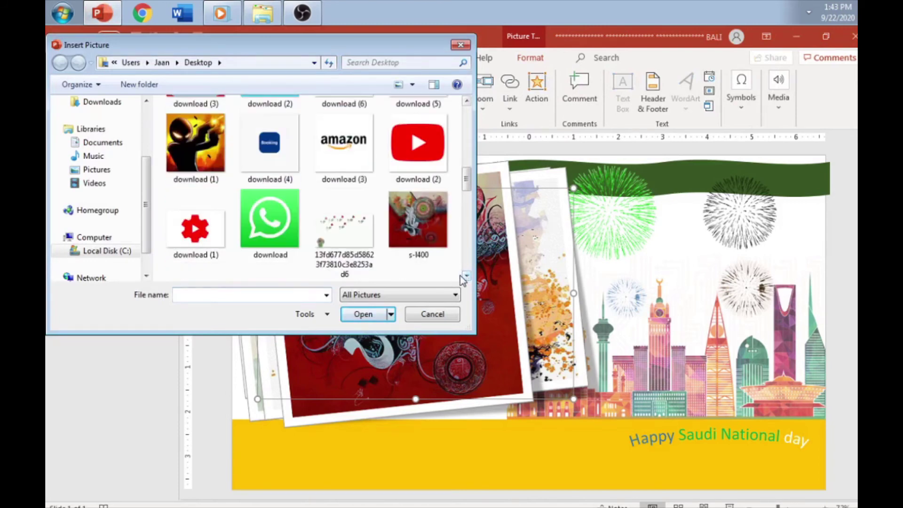
{"action": "left_click", "coordinate": [465, 275]}
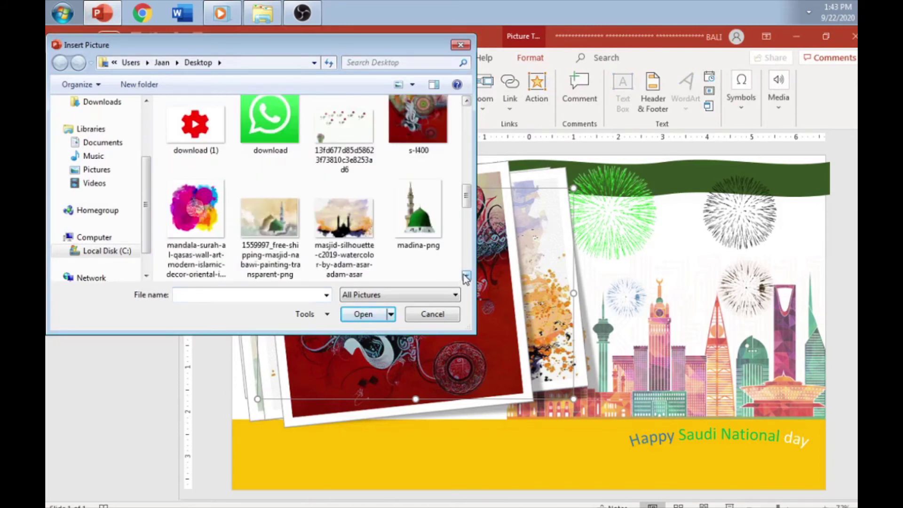
{"action": "left_click", "coordinate": [466, 276]}
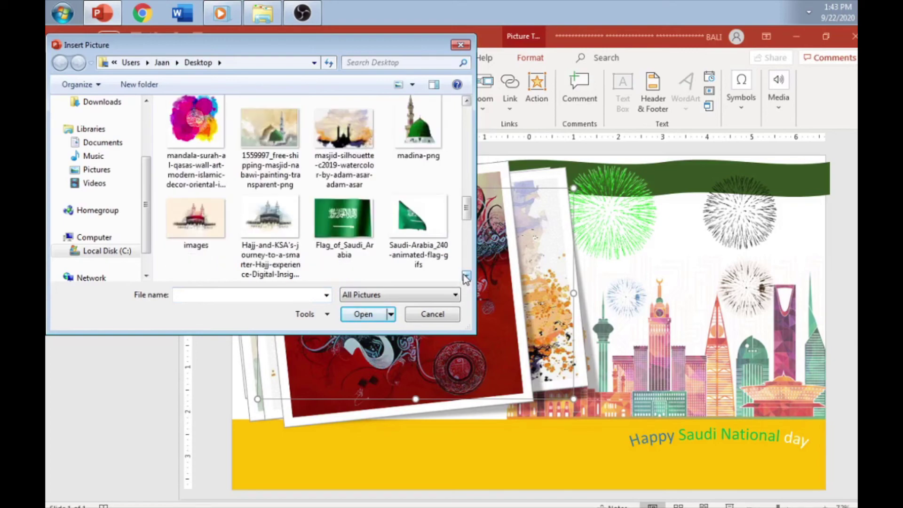
{"action": "double_click", "coordinate": [357, 221]}
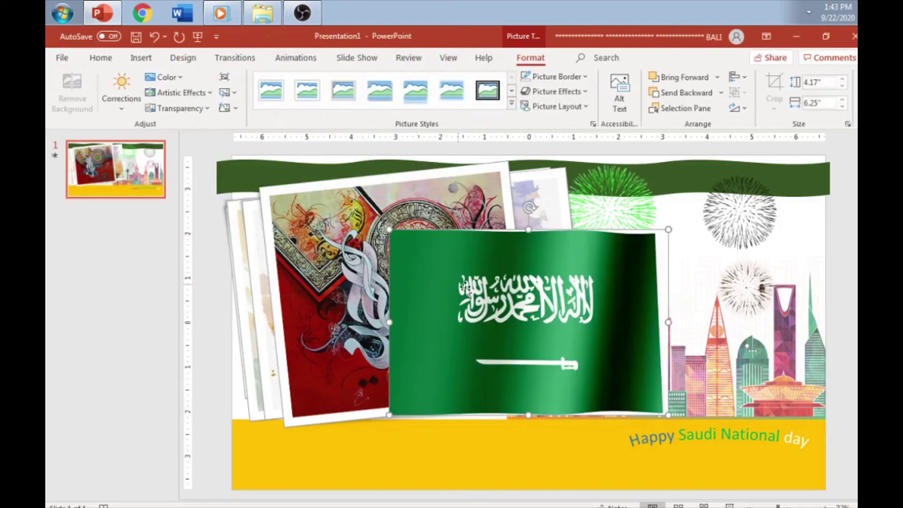
Step: Move the flag over the photo stack, enlarge it to 4.77" × 7.15", and apply the tilted white frame
{"action": "left_click_drag", "start_coordinate": [505, 284], "coordinate": [381, 278]}
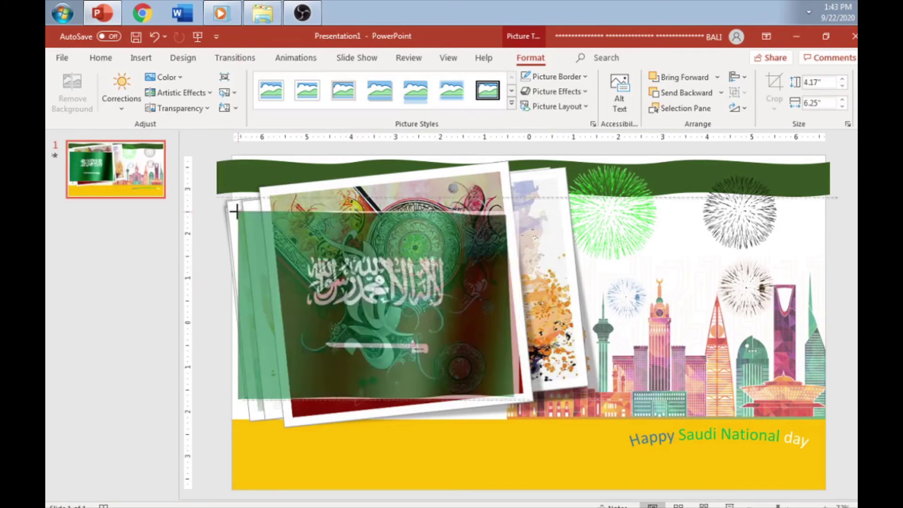
{"action": "left_click_drag", "start_coordinate": [239, 210], "coordinate": [207, 179]}
{"action": "mouse_move", "coordinate": [315, 282]}
{"action": "left_mouse_down"}
{"action": "mouse_move", "coordinate": [371, 282]}
{"action": "mouse_move", "coordinate": [349, 286]}
{"action": "left_mouse_up"}
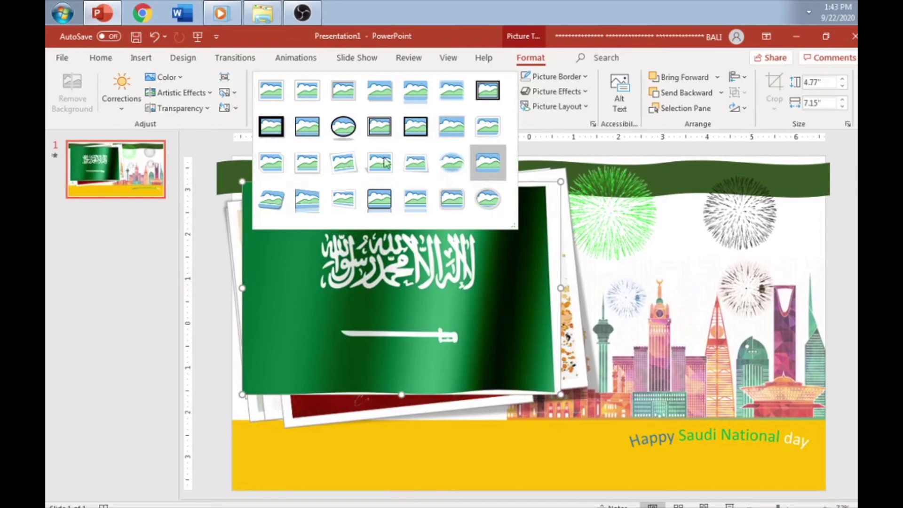
{"action": "left_click", "coordinate": [354, 158]}
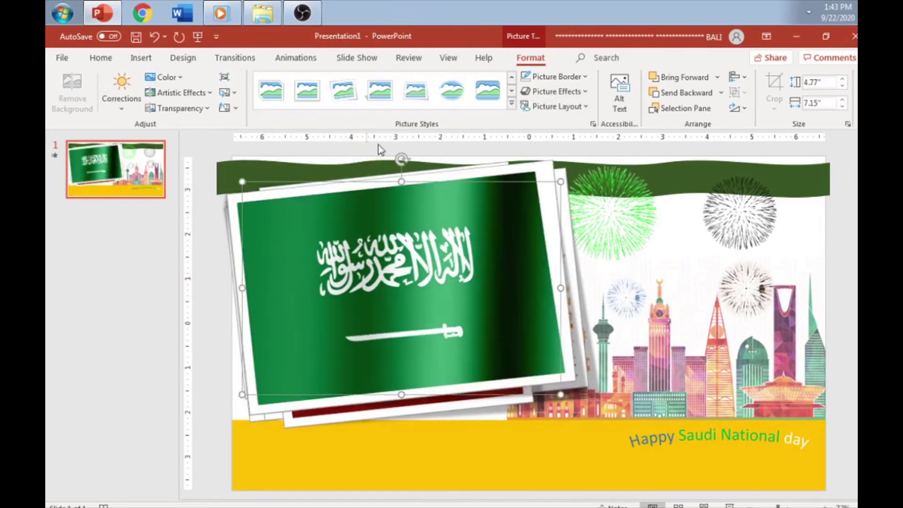
{"action": "left_click", "coordinate": [278, 58]}
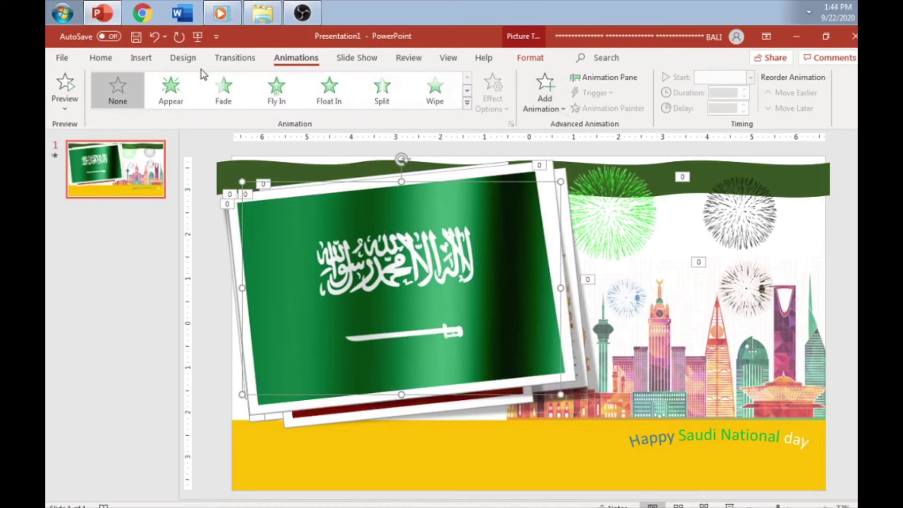
Step: Give the flag a Wipe entrance starting After Previous with a 2.00-second duration
{"action": "left_click", "coordinate": [445, 100]}
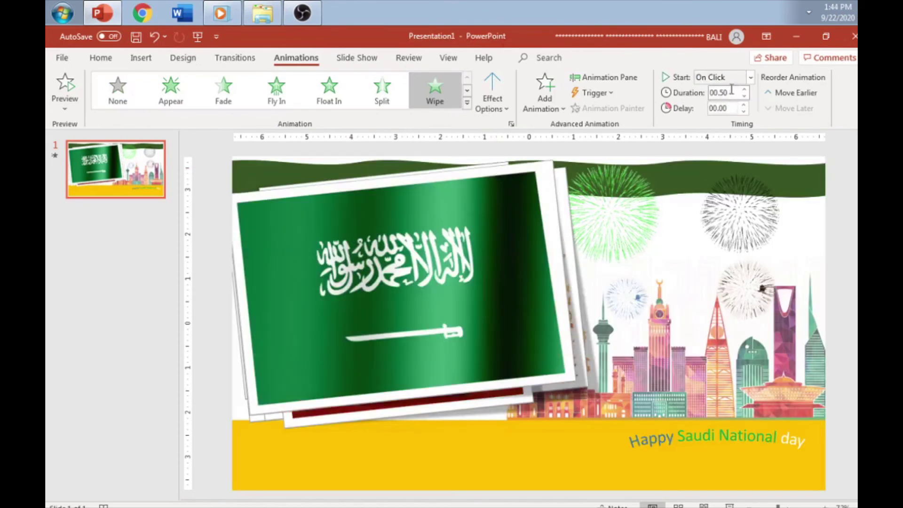
{"action": "left_click", "coordinate": [736, 78]}
{"action": "left_click", "coordinate": [723, 111]}
{"action": "left_click", "coordinate": [734, 93]}
{"action": "type", "text": "02"}
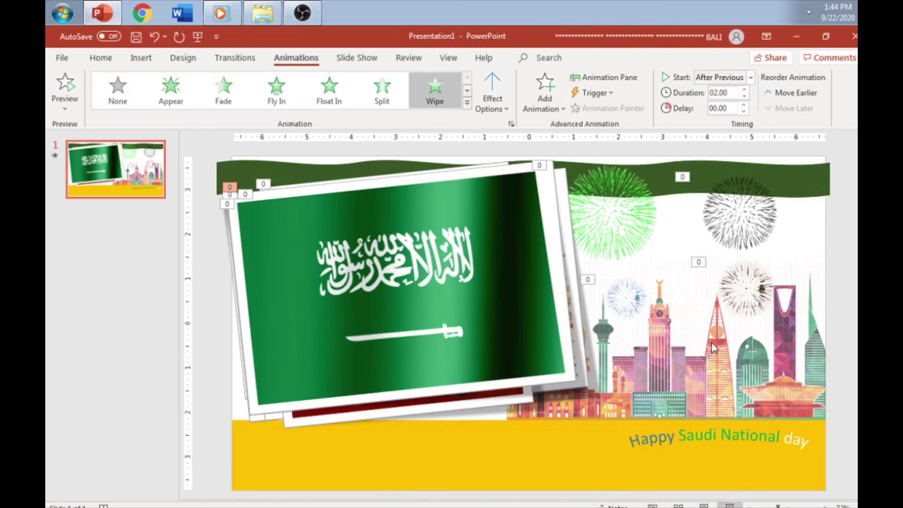
Step: Preview the slide show to check the flag animation, then exit it
{"action": "key", "text": "F5"}
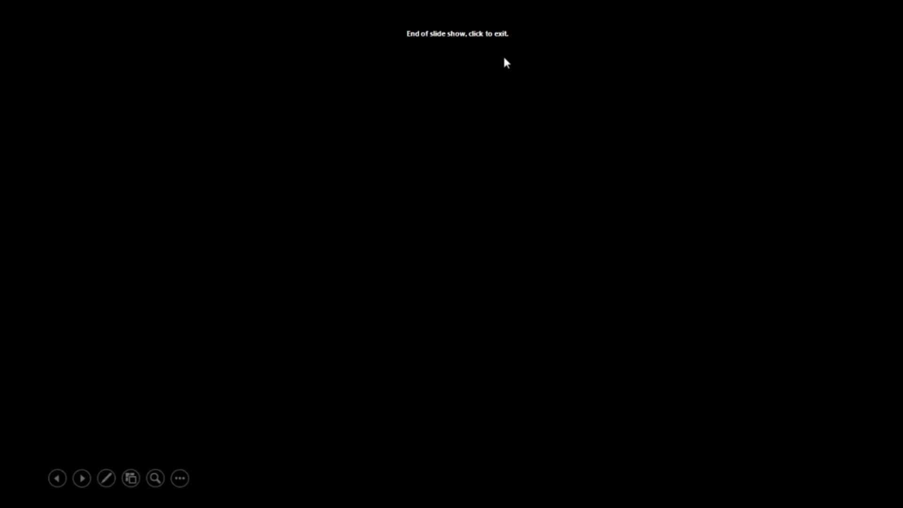
{"action": "left_click", "coordinate": [504, 62]}
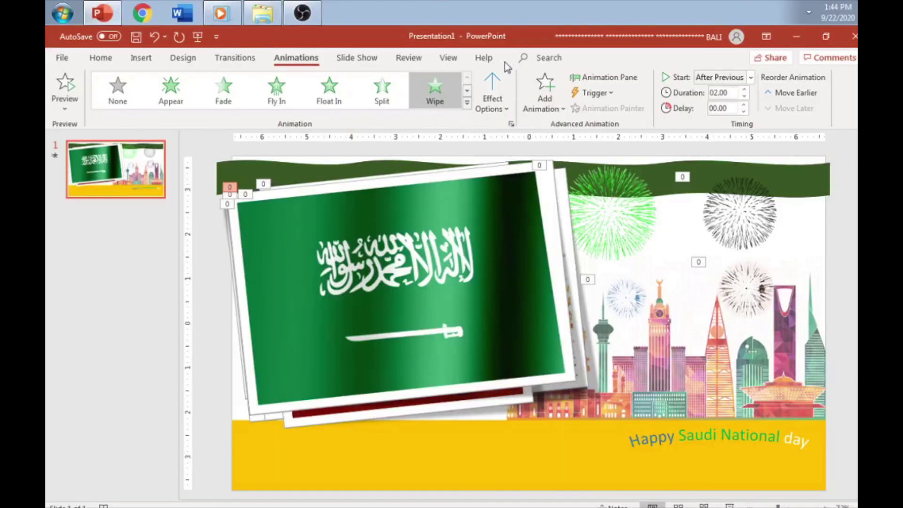
{"action": "left_click", "coordinate": [353, 170]}
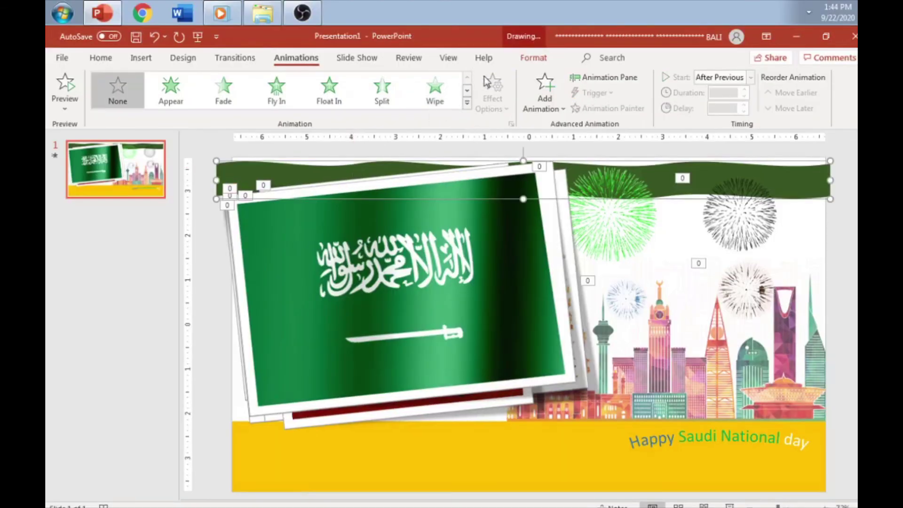
Step: Give the green banner a From Left Wipe entrance lasting 02.00 seconds
{"action": "left_click", "coordinate": [432, 99]}
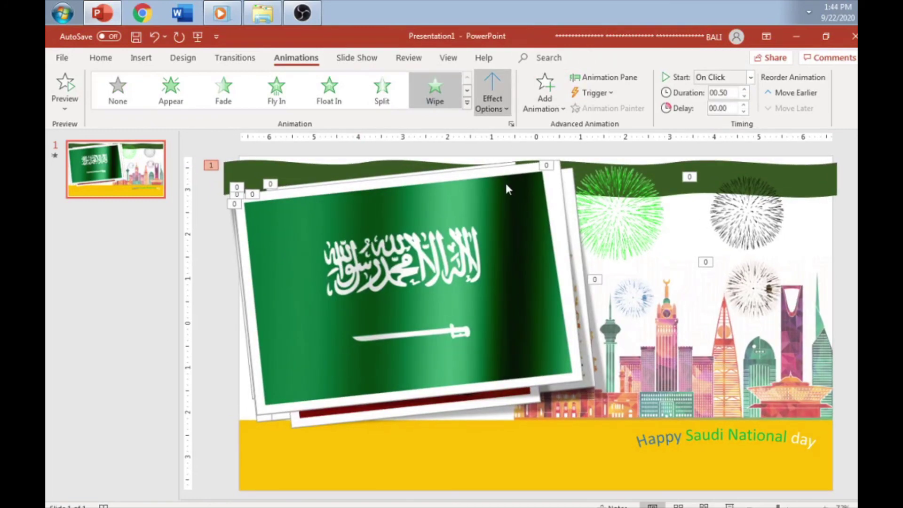
{"action": "left_click", "coordinate": [507, 189]}
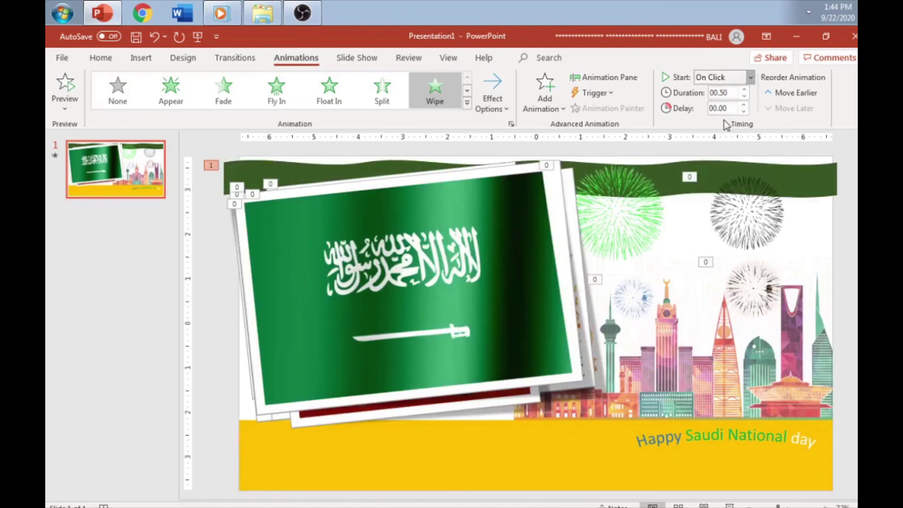
{"action": "left_click", "coordinate": [726, 93]}
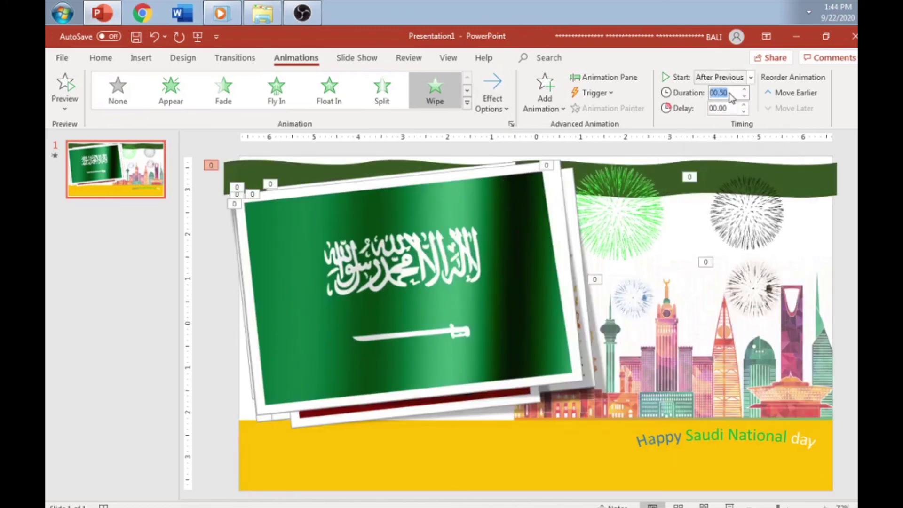
{"action": "key", "text": "BackSpace"}
{"action": "type", "text": "02"}
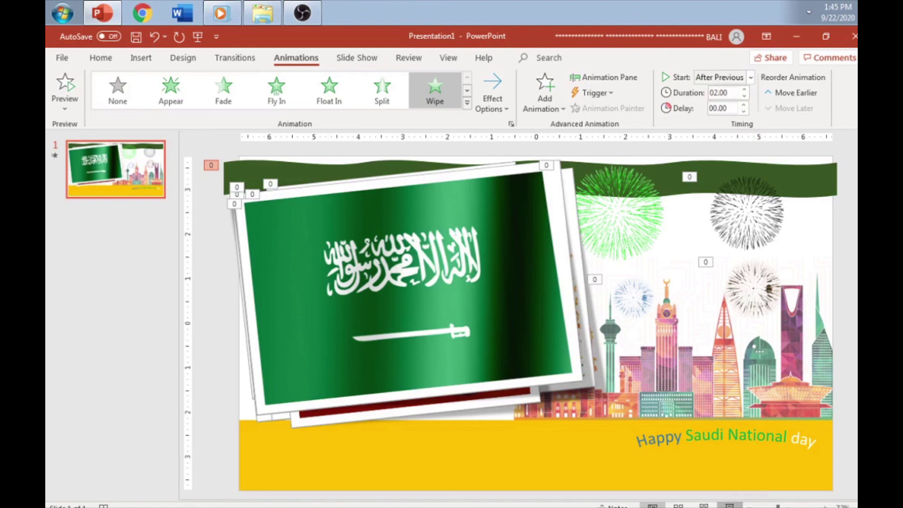
Step: Preview the slide show through the wiping flag, then return to editing with the flag selected
{"action": "left_click", "coordinate": [729, 506]}
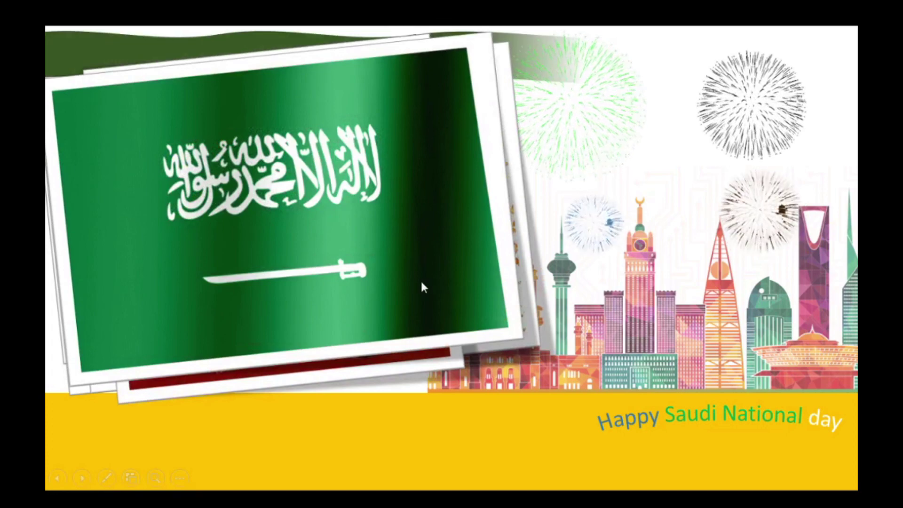
{"action": "key", "text": "Escape"}
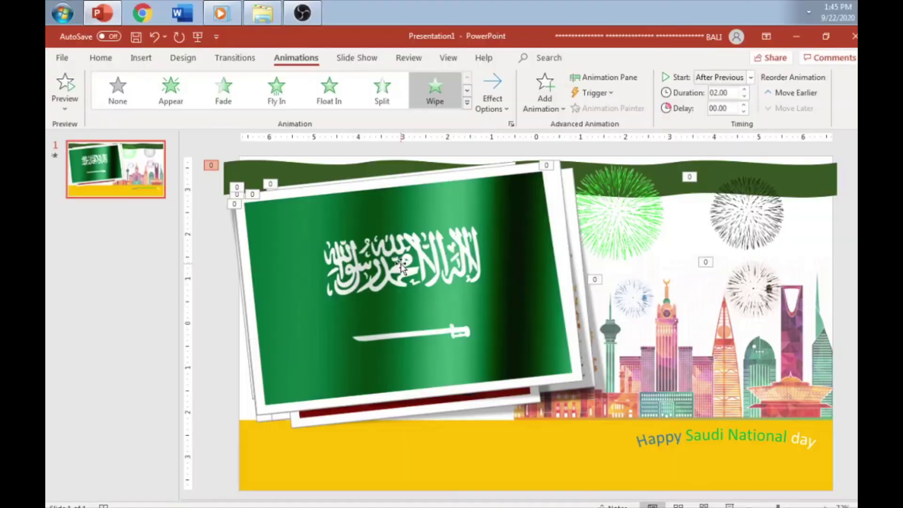
{"action": "left_click", "coordinate": [400, 262]}
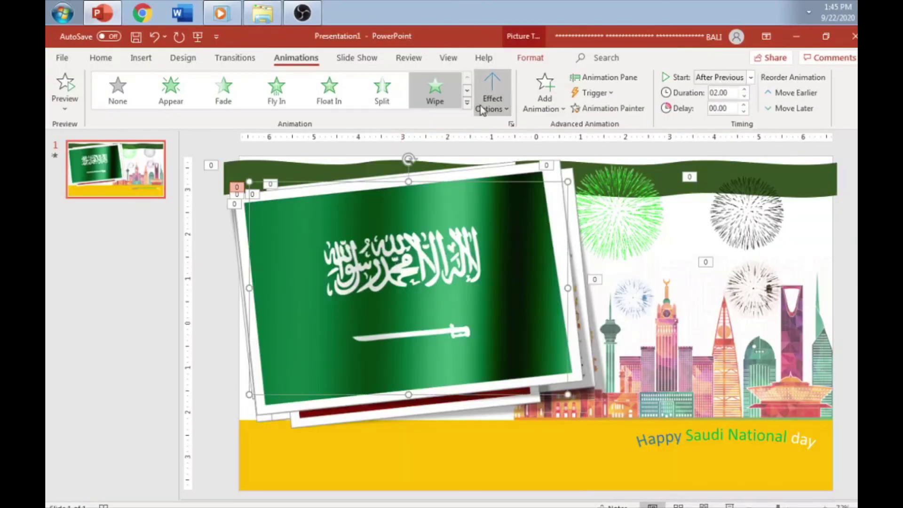